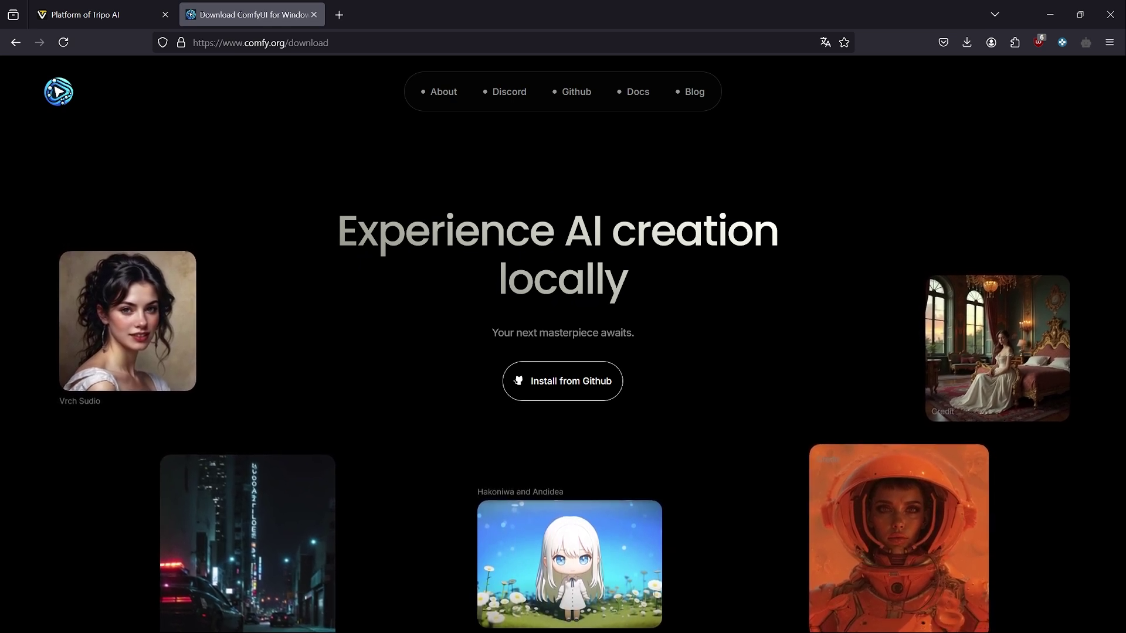
{"action": "scroll", "coordinate": [455, 298], "scroll_direction": "down", "scroll_amount": 1}
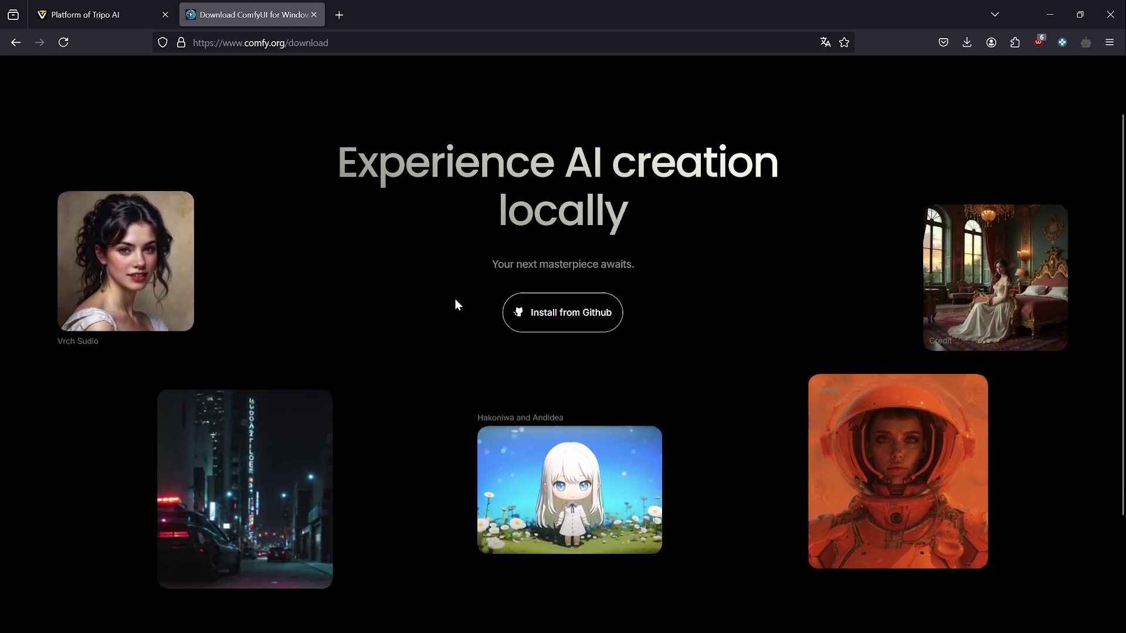
{"action": "scroll", "coordinate": [476, 343], "scroll_direction": "up", "scroll_amount": 1}
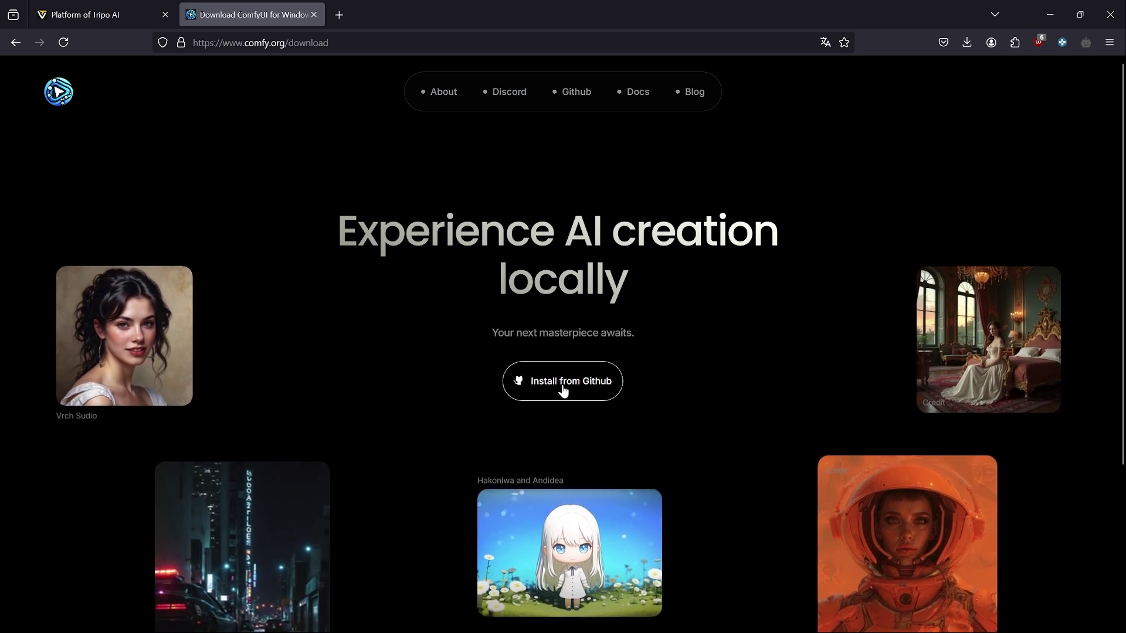
{"action": "left_click", "coordinate": [139, 5]}
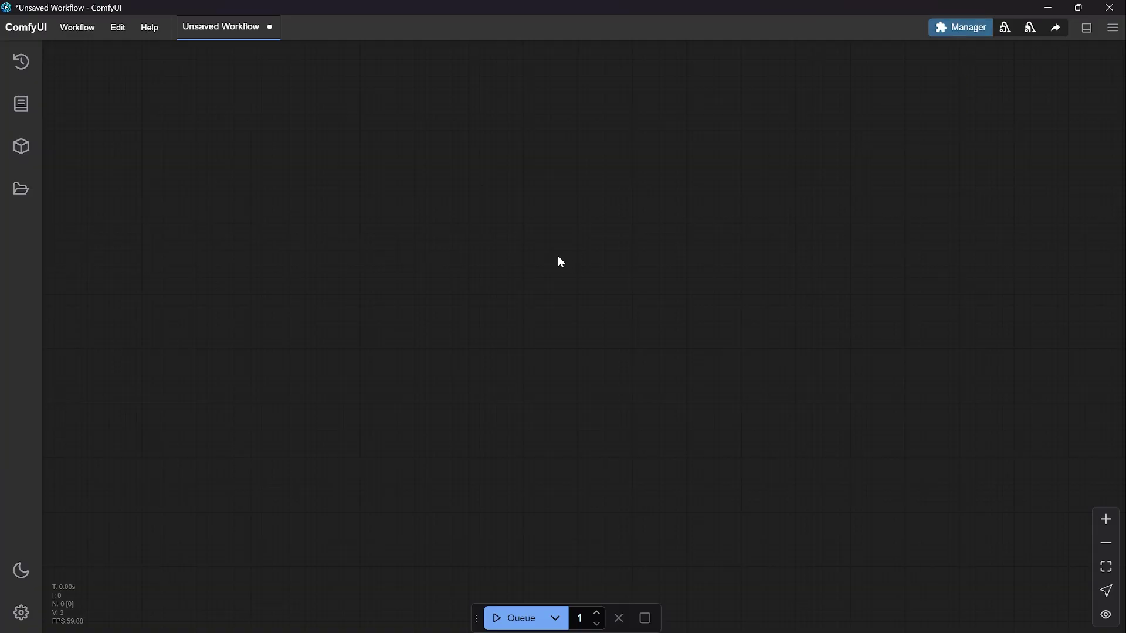
Find the Tripo for ComfyUI custom node pack by searching for "tripo", install it and restart ComfyUI
{"action": "left_click", "coordinate": [964, 36]}
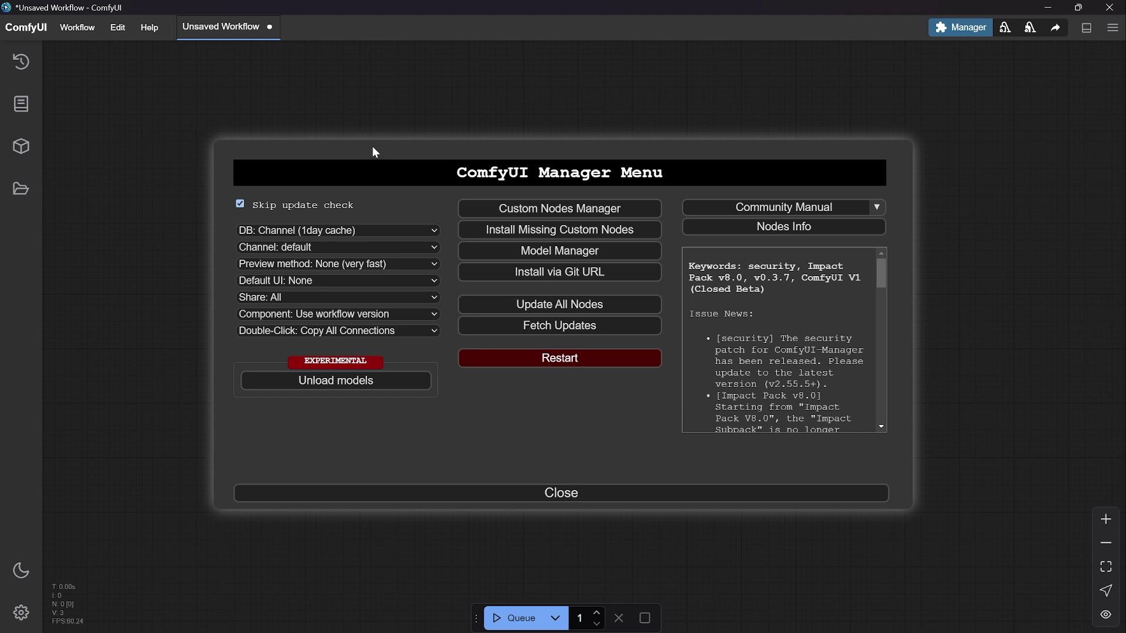
{"action": "left_click", "coordinate": [482, 209]}
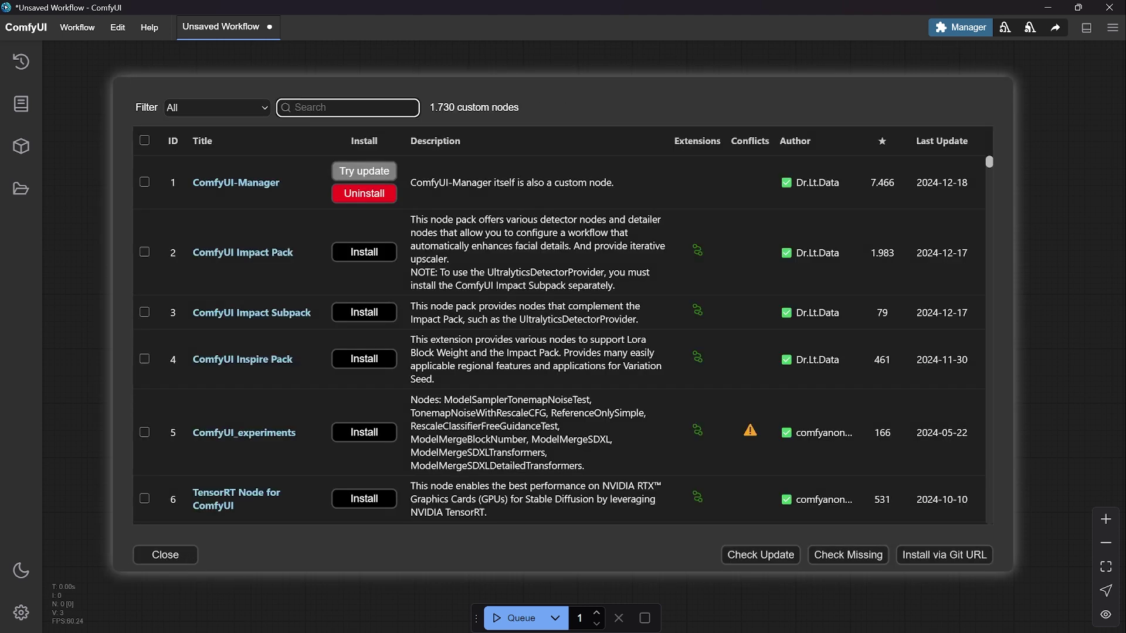
{"action": "type", "text": "tripo"}
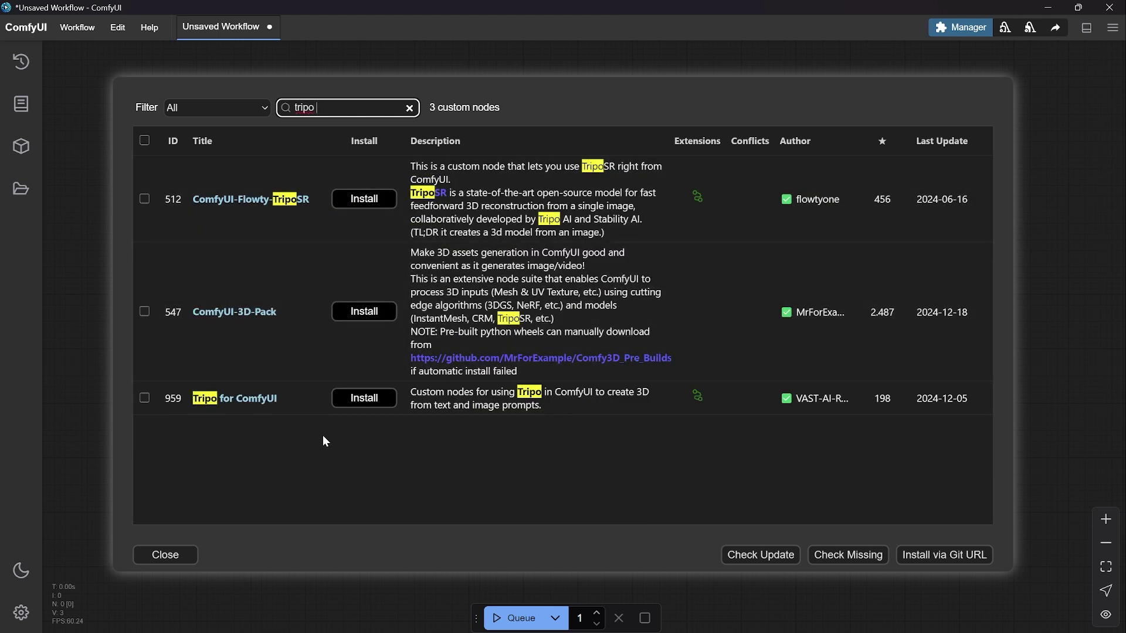
{"action": "left_click", "coordinate": [364, 398]}
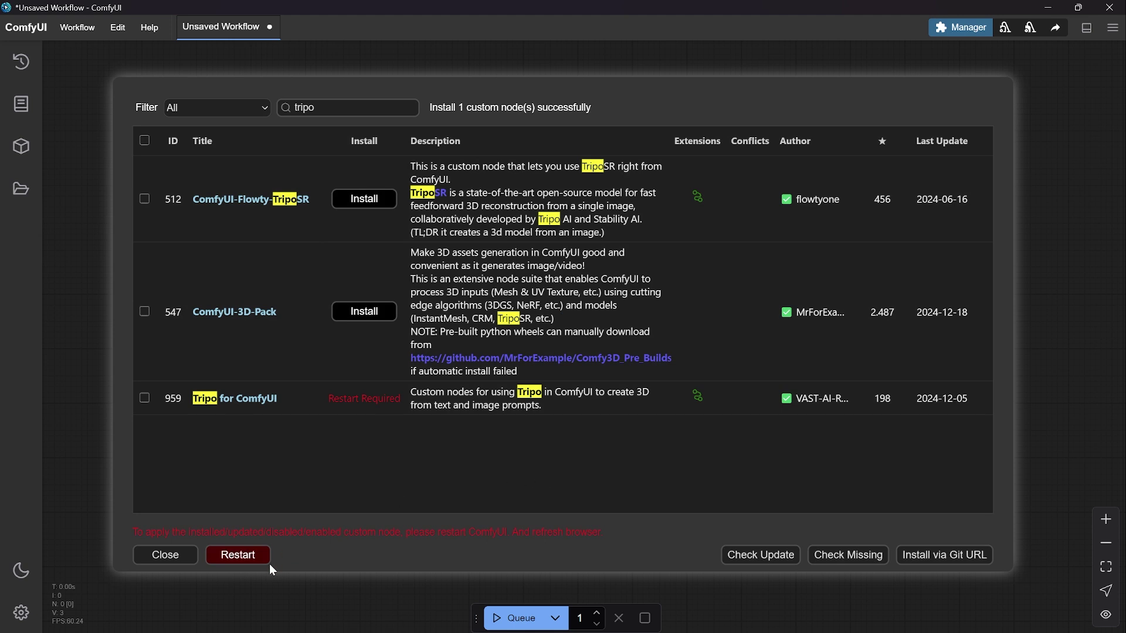
{"action": "left_click", "coordinate": [267, 560]}
{"action": "right_click", "coordinate": [364, 210]}
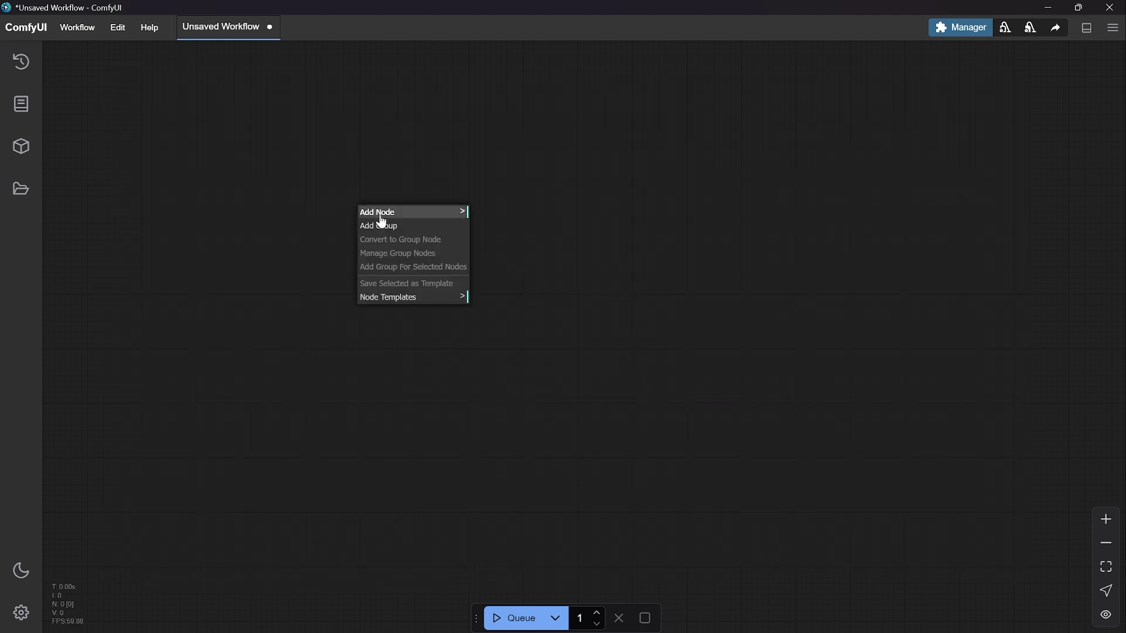
{"action": "left_click", "coordinate": [380, 219]}
{"action": "left_click", "coordinate": [491, 366]}
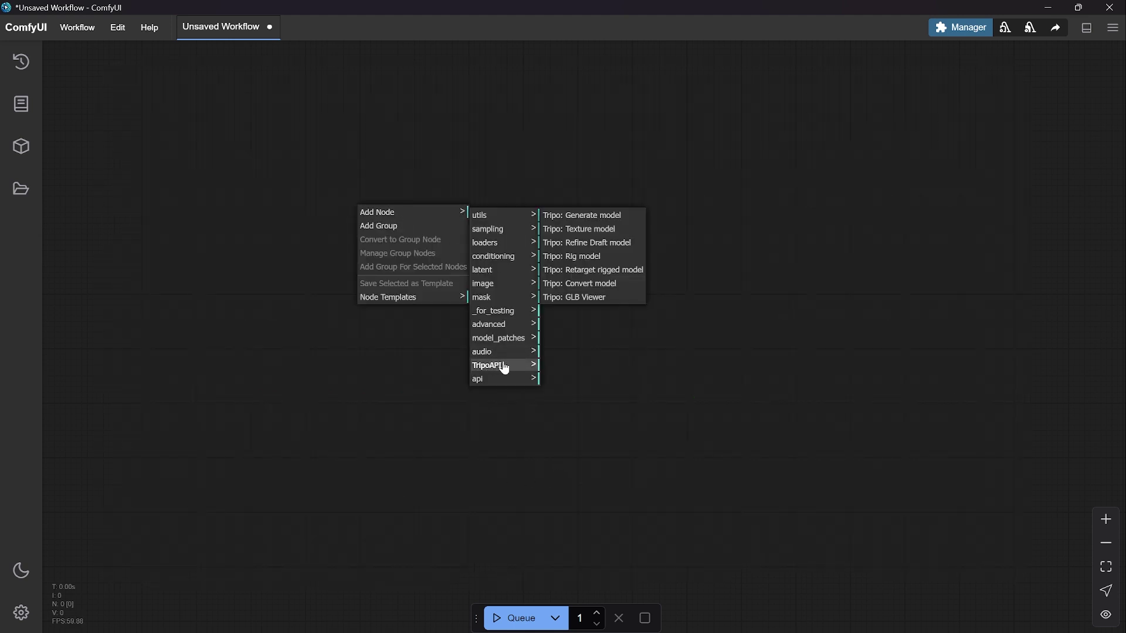
Add a Tripo: Generate model node from the TripoAPI category and place it near the middle of the canvas
{"action": "right_click", "coordinate": [276, 143]}
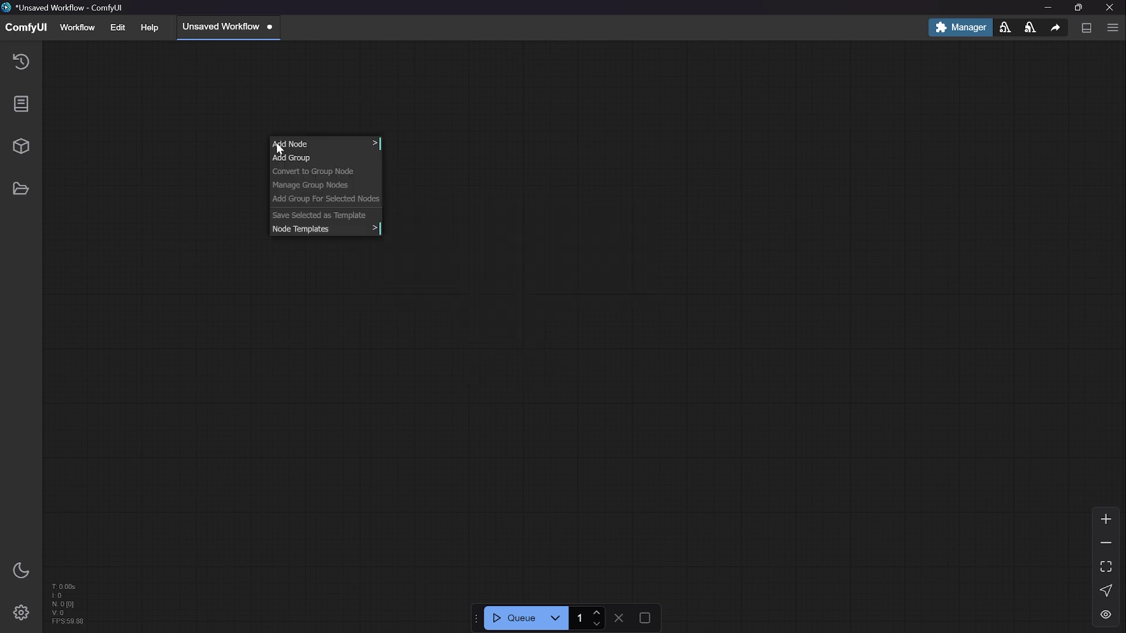
{"action": "left_click", "coordinate": [327, 148]}
{"action": "left_click", "coordinate": [440, 292]}
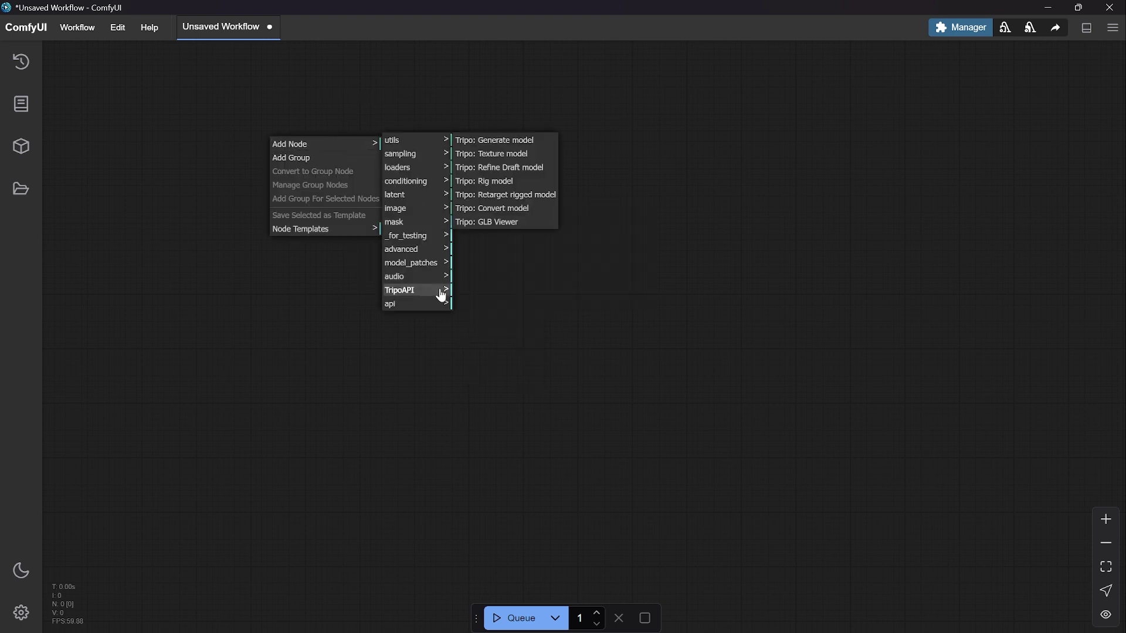
{"action": "left_click", "coordinate": [524, 150]}
{"action": "left_click_drag", "start_coordinate": [407, 132], "coordinate": [527, 162]}
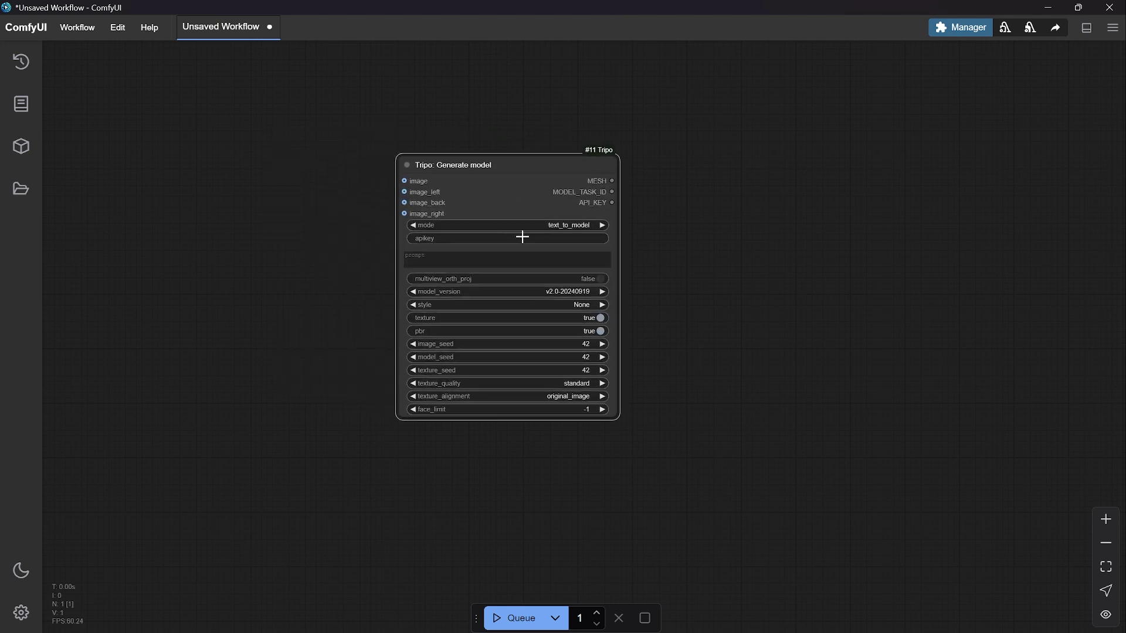
Search for and add a Load Image node, placing it to the left of the Generate model node
{"action": "left_click", "coordinate": [241, 202]}
{"action": "double_click", "coordinate": [253, 210]}
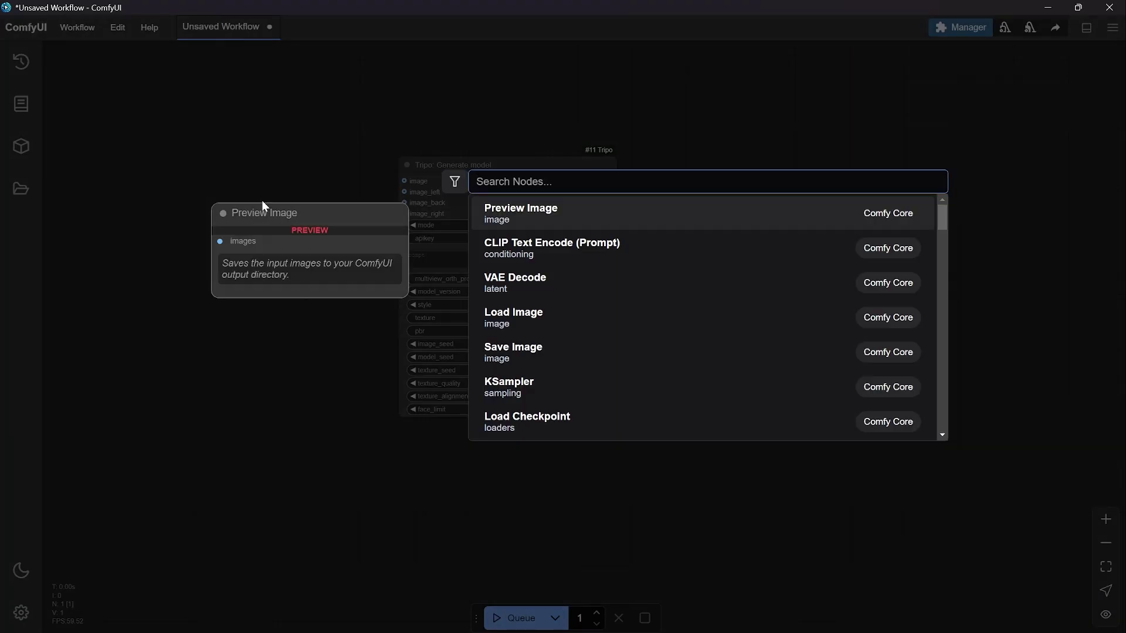
{"action": "type", "text": "load i"}
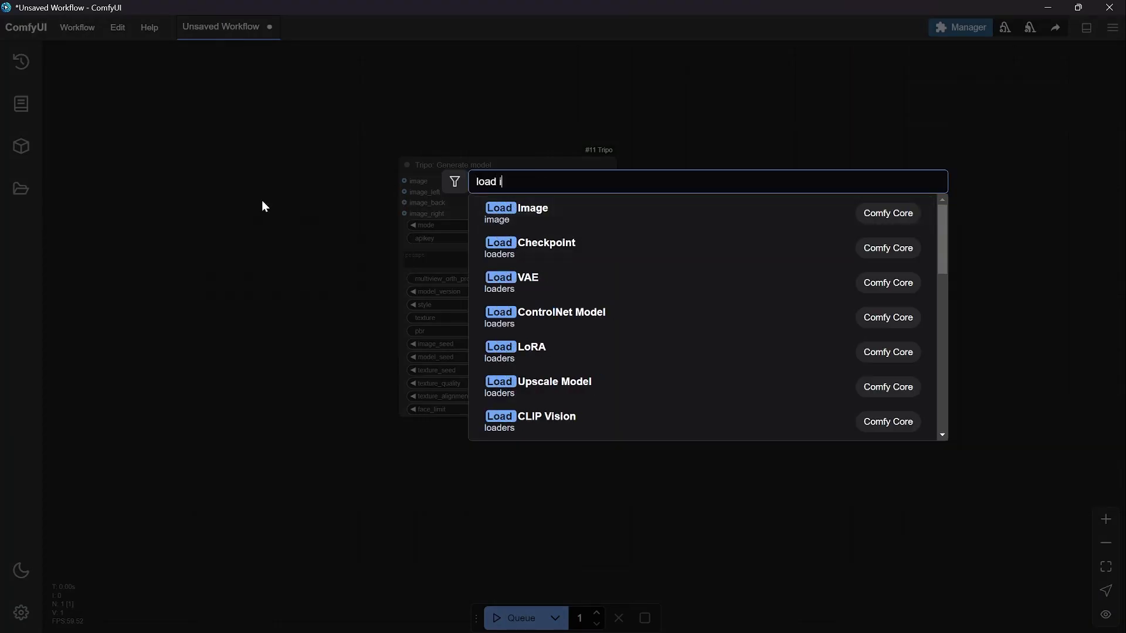
{"action": "key", "text": "Return"}
{"action": "left_click_drag", "start_coordinate": [261, 206], "coordinate": [193, 201]}
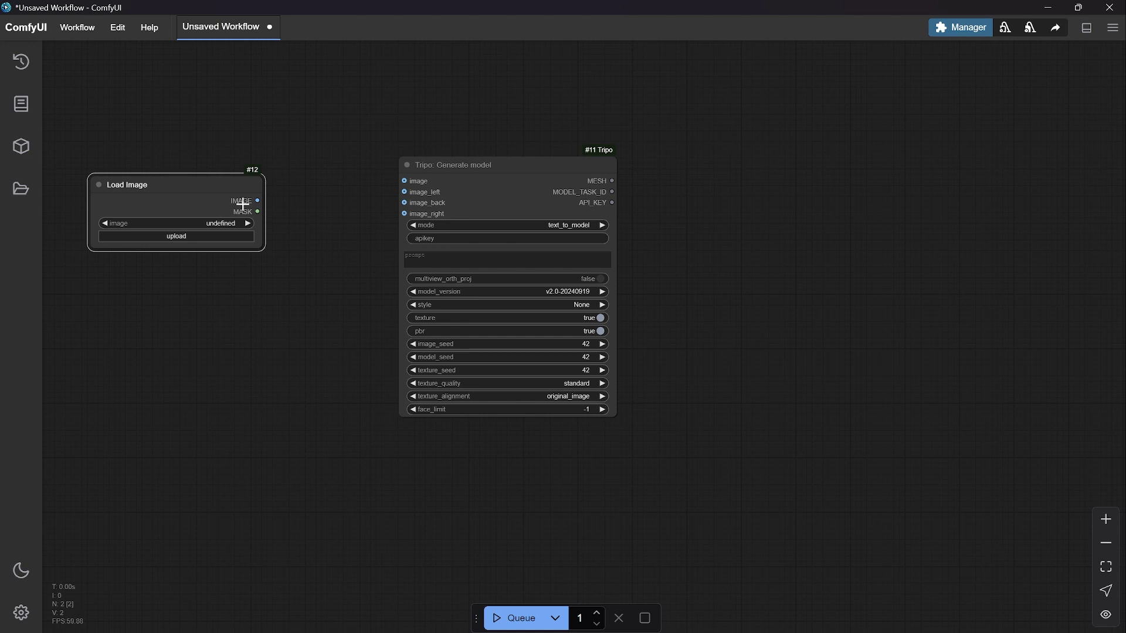
Try feeding a duplicate Load Image node into the image_back input of the Generate model node
{"action": "key", "text": "ctrl+v"}
{"action": "left_click_drag", "start_coordinate": [304, 211], "coordinate": [193, 299]}
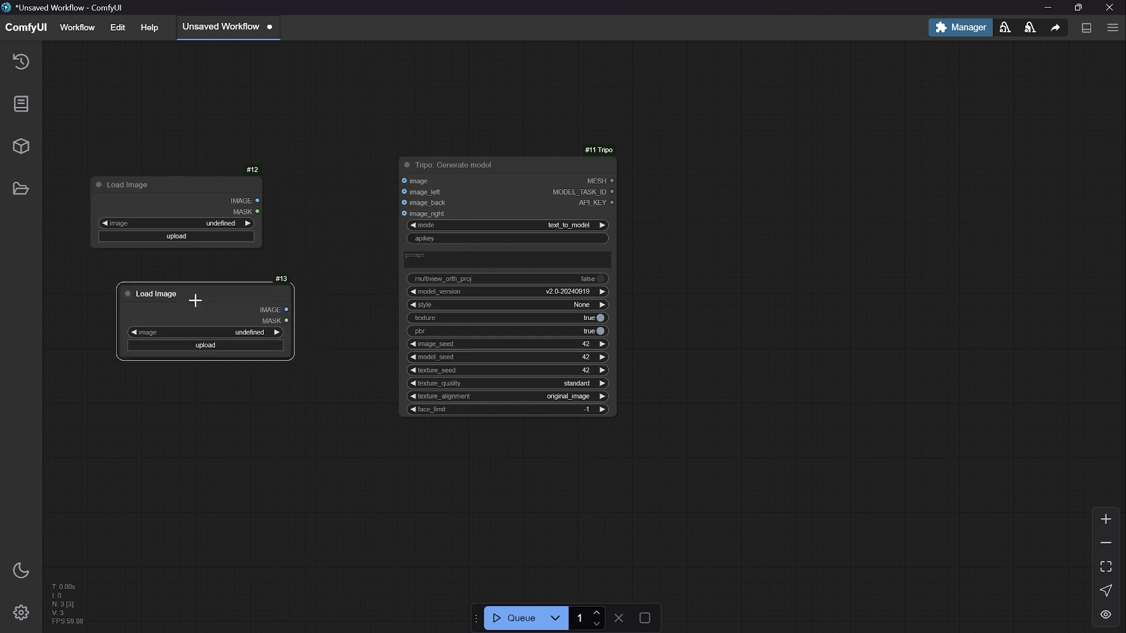
{"action": "left_click_drag", "start_coordinate": [281, 307], "coordinate": [404, 203]}
{"action": "key", "text": "Delete"}
Connect the Load Image node's IMAGE output to the image, image_left, image_back and image_right inputs of the Generate model node
{"action": "left_click_drag", "start_coordinate": [258, 201], "coordinate": [404, 191]}
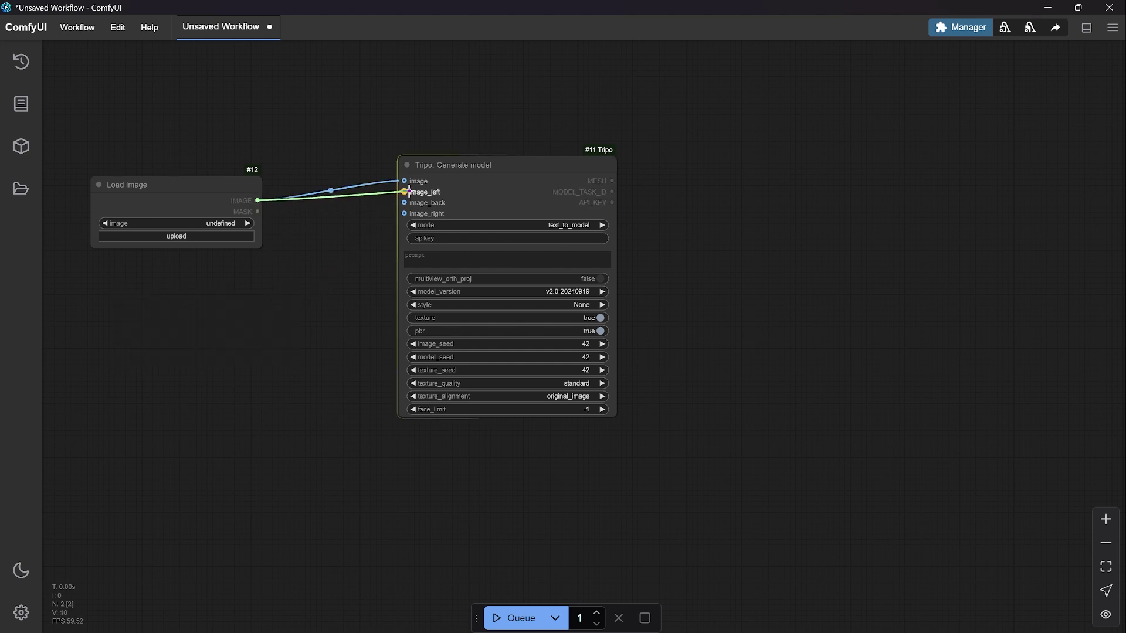
{"action": "left_click_drag", "start_coordinate": [258, 201], "coordinate": [405, 203]}
{"action": "left_click_drag", "start_coordinate": [258, 201], "coordinate": [404, 213]}
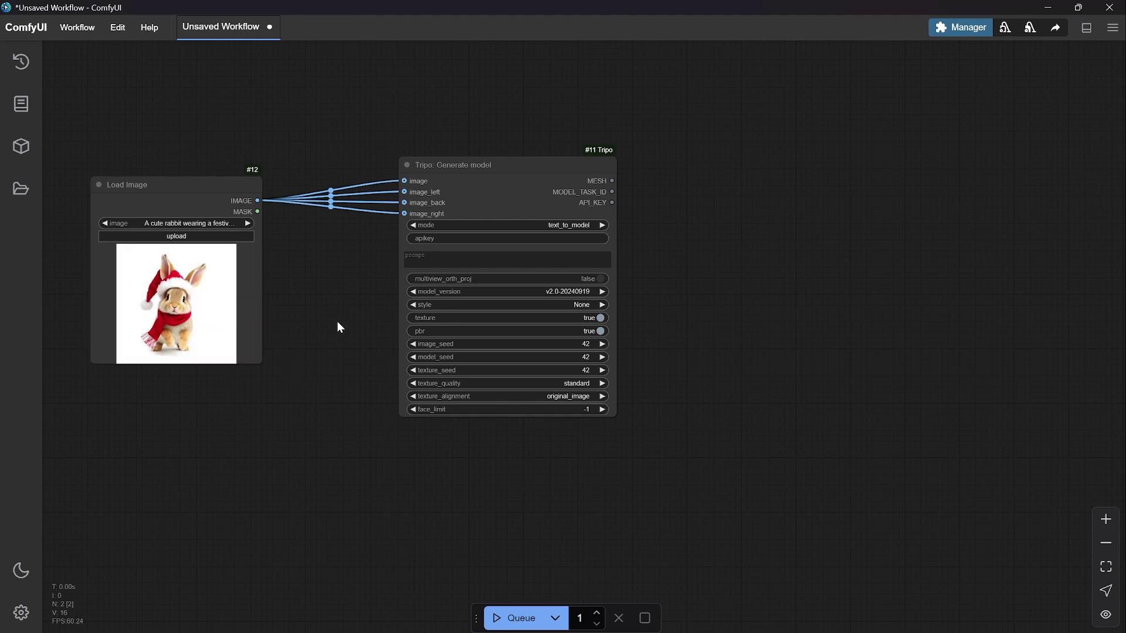
Set the Generate model node's mode to image_to_model
{"action": "left_click_drag", "start_coordinate": [336, 322], "coordinate": [281, 318]}
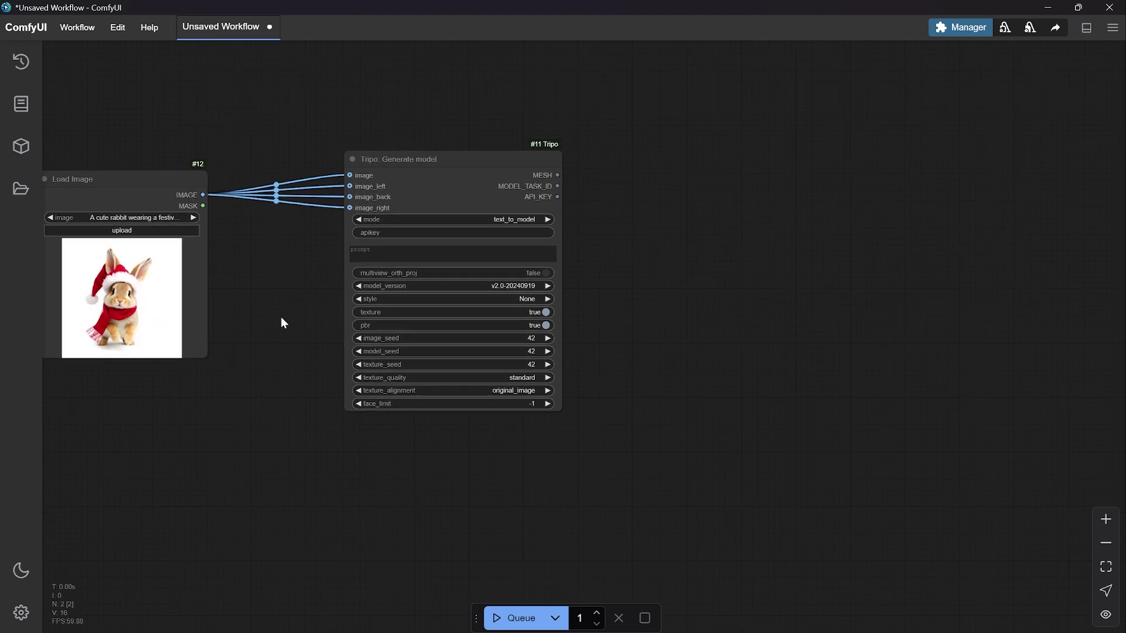
{"action": "left_click", "coordinate": [515, 220]}
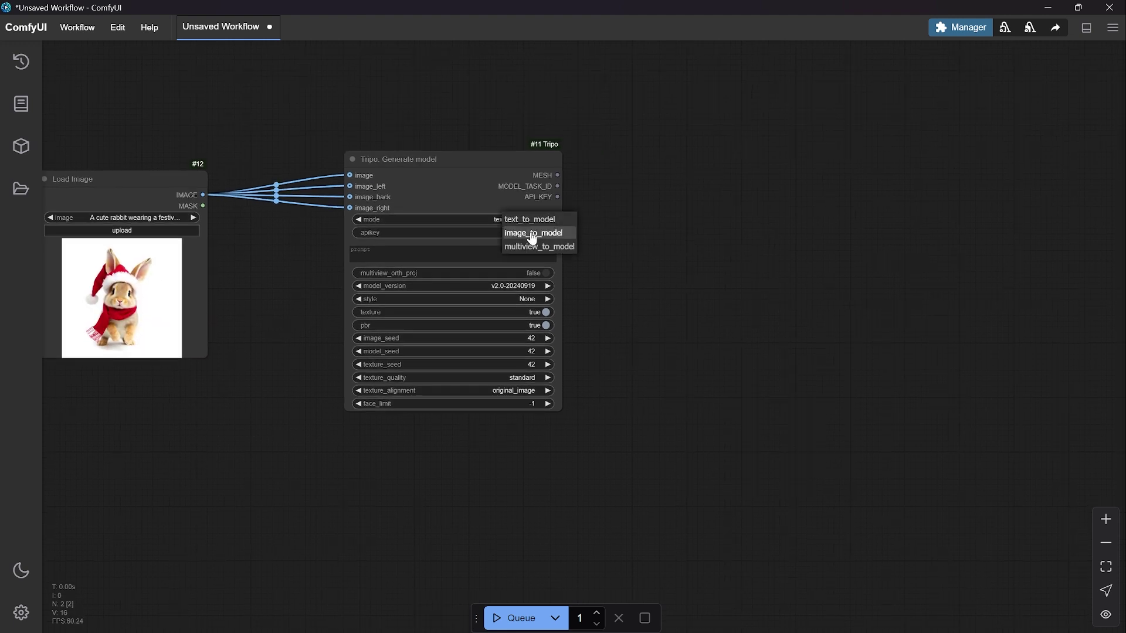
{"action": "left_click", "coordinate": [532, 233]}
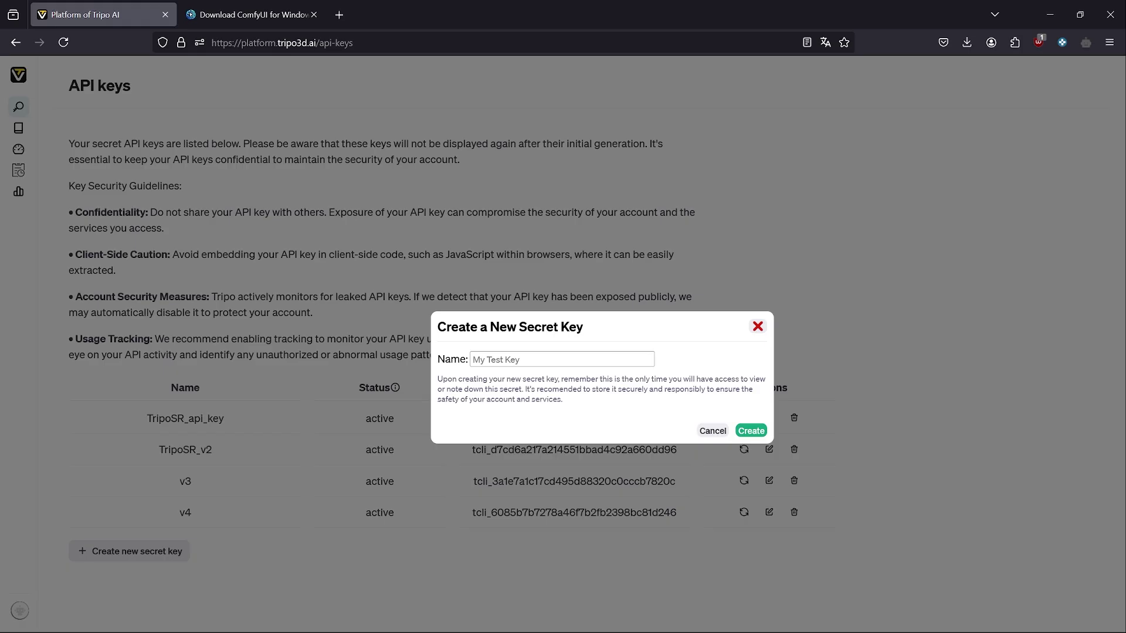
On the Tripo platform's API keys page in the browser, create a secret key named v5 and copy its secret
{"action": "left_click", "coordinate": [579, 362]}
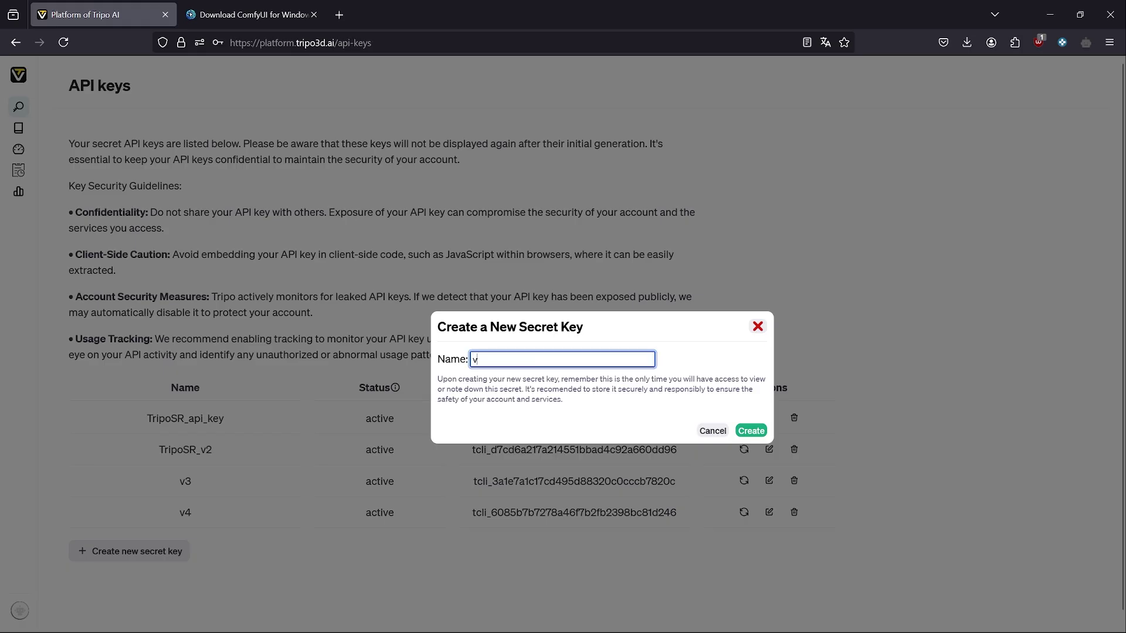
{"action": "type", "text": "v5"}
{"action": "left_click", "coordinate": [751, 431]}
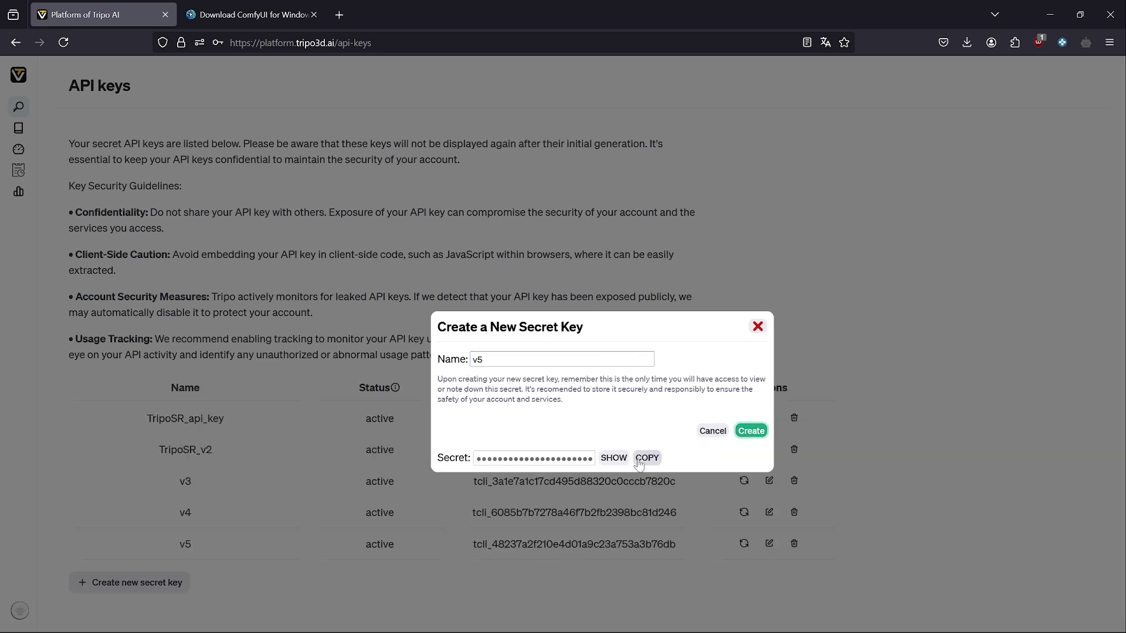
{"action": "left_click", "coordinate": [638, 463]}
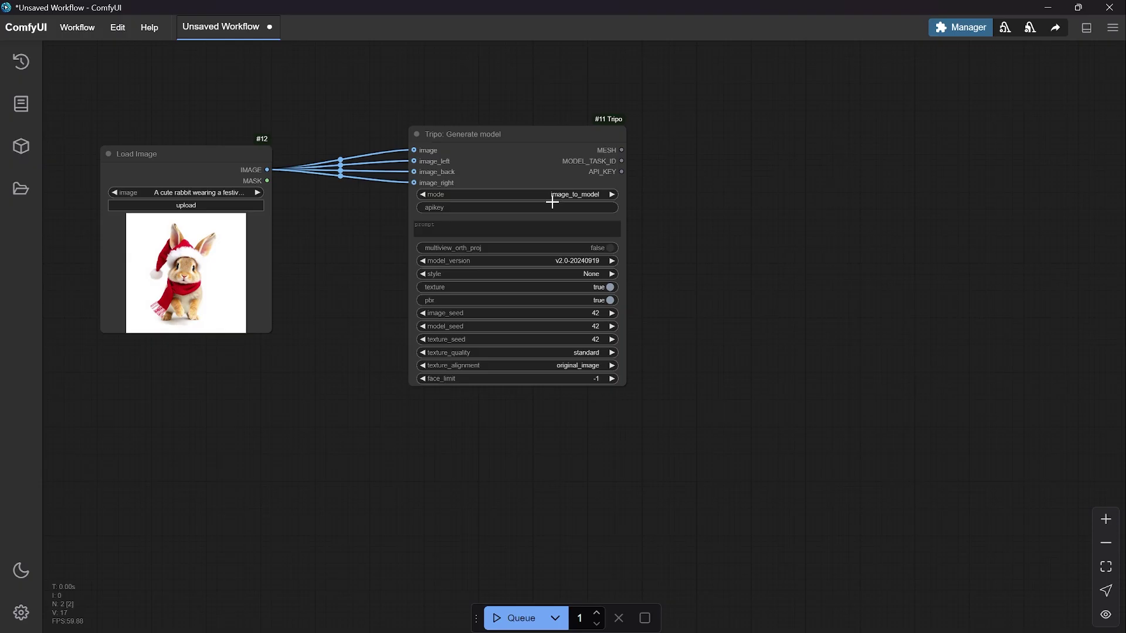
Back in ComfyUI, paste the copied API key into the Generate model node's apikey field and confirm it
{"action": "left_click", "coordinate": [556, 208]}
{"action": "key", "text": "ctrl+v"}
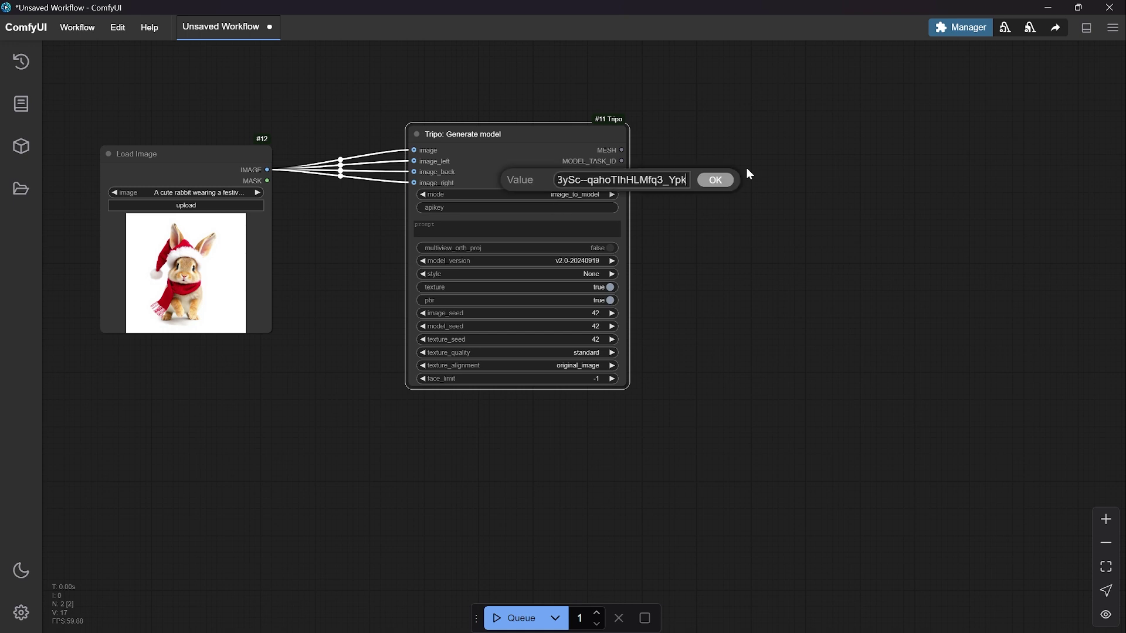
{"action": "left_click", "coordinate": [725, 183]}
Add a TripoGLBViewer node linked to the MESH output of the Generate model node, to its right
{"action": "left_click_drag", "start_coordinate": [670, 259], "coordinate": [506, 332]}
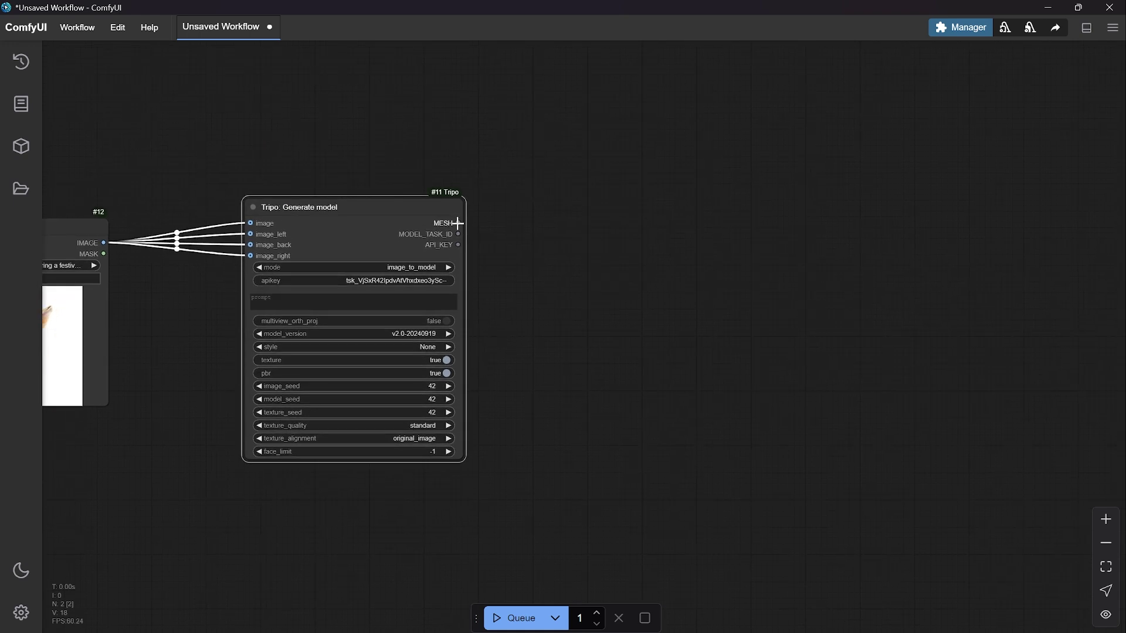
{"action": "left_click_drag", "start_coordinate": [458, 222], "coordinate": [631, 218]}
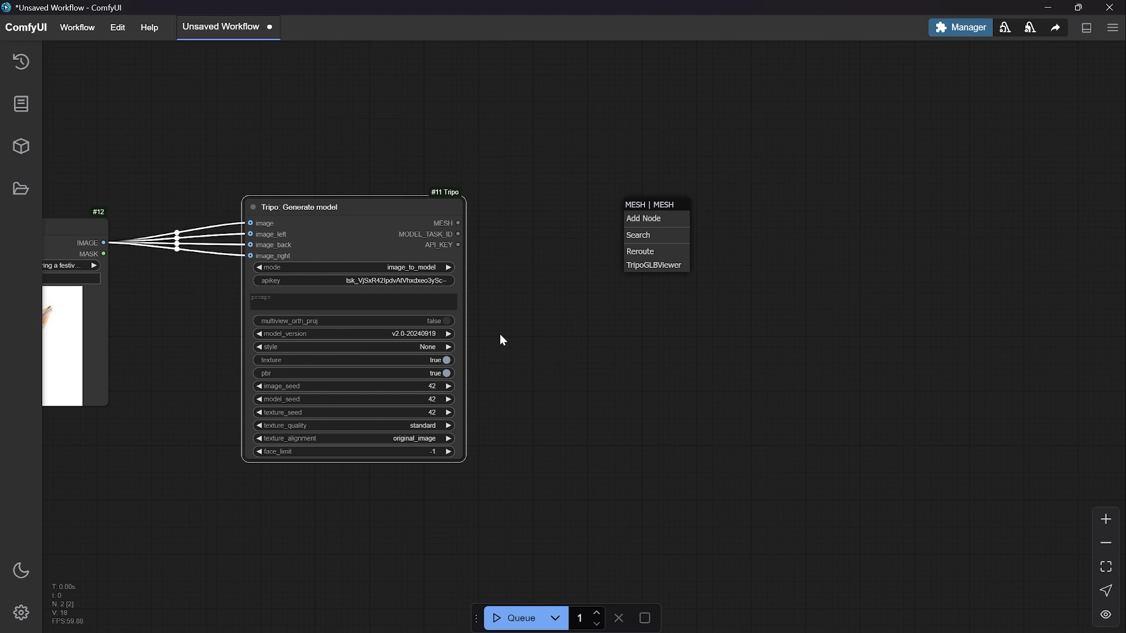
{"action": "left_click", "coordinate": [666, 266]}
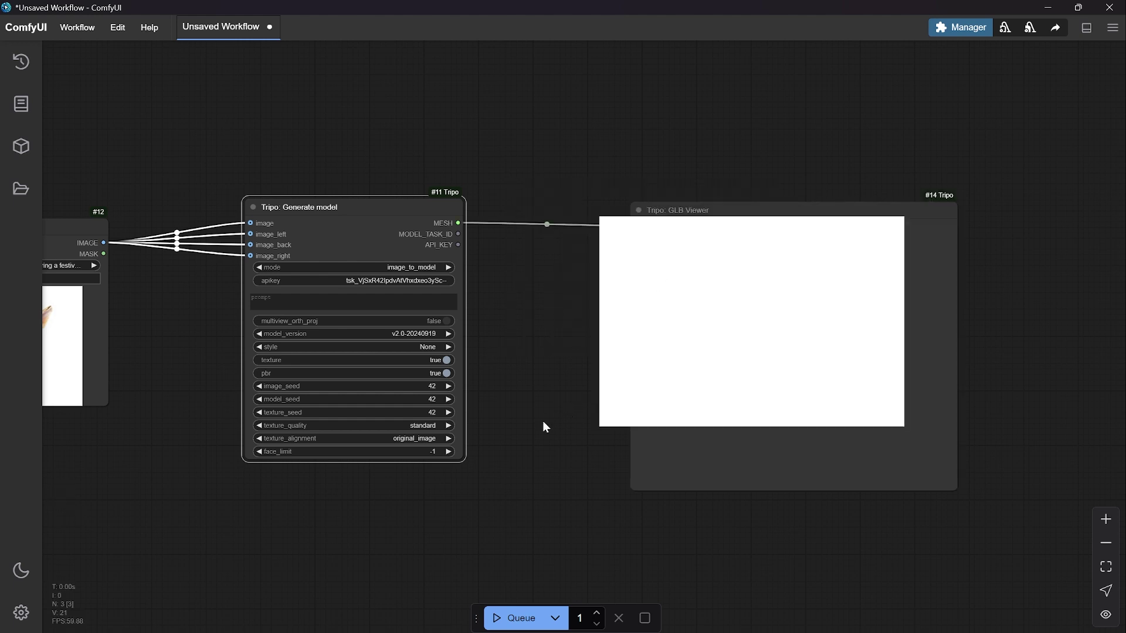
{"action": "left_click_drag", "start_coordinate": [505, 378], "coordinate": [656, 354]}
{"action": "scroll", "coordinate": [500, 318], "scroll_direction": "up", "scroll_amount": 1}
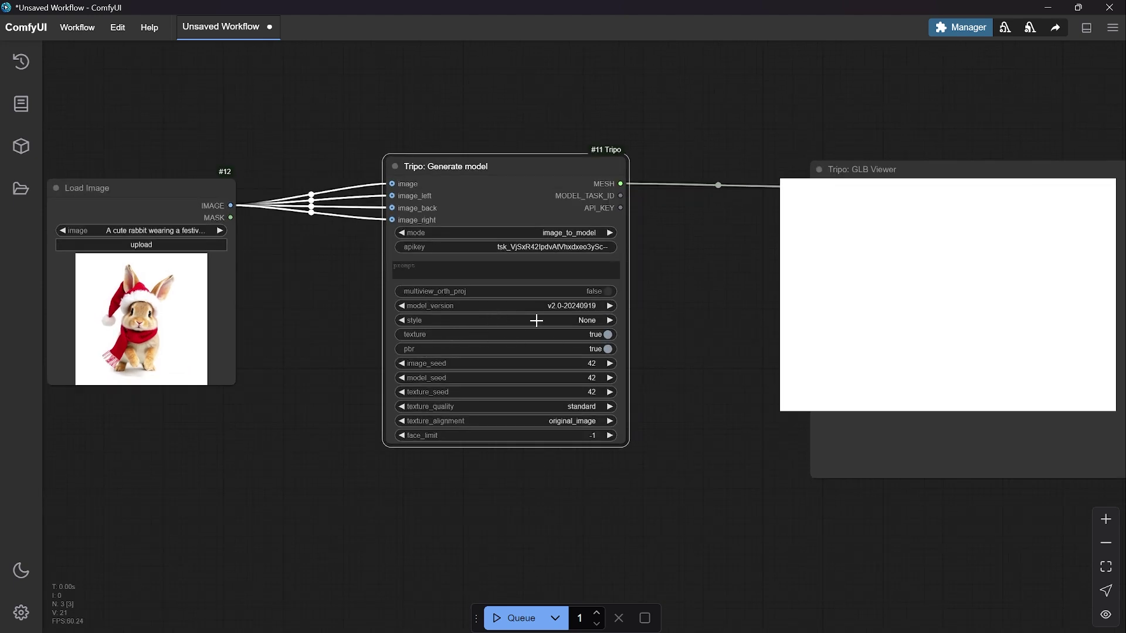
{"action": "left_click", "coordinate": [548, 307]}
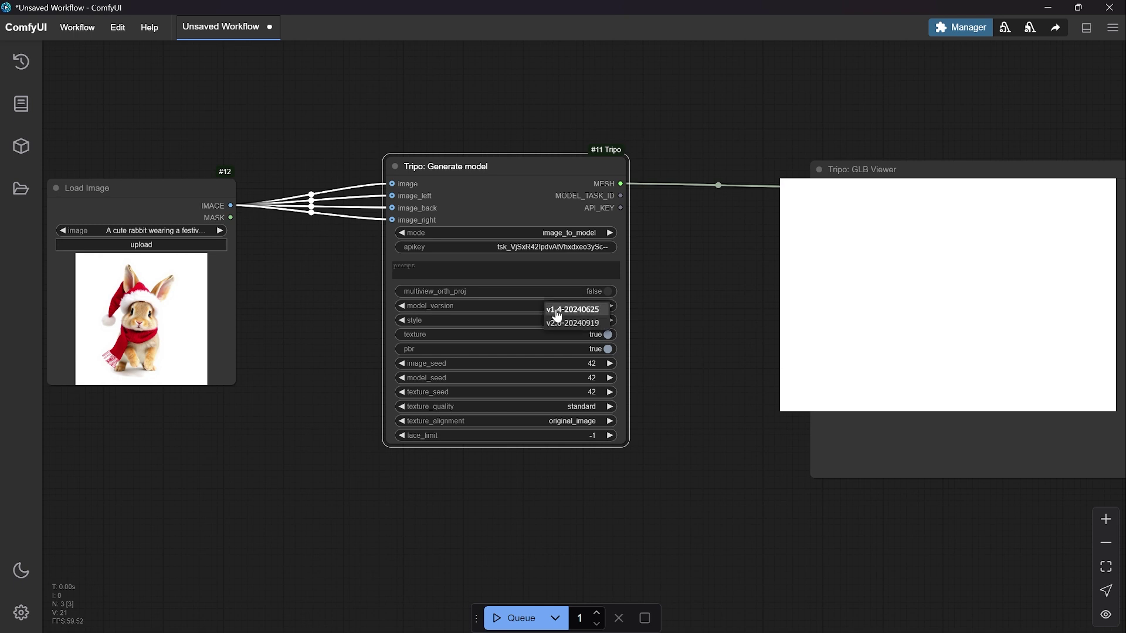
{"action": "left_click", "coordinate": [653, 311]}
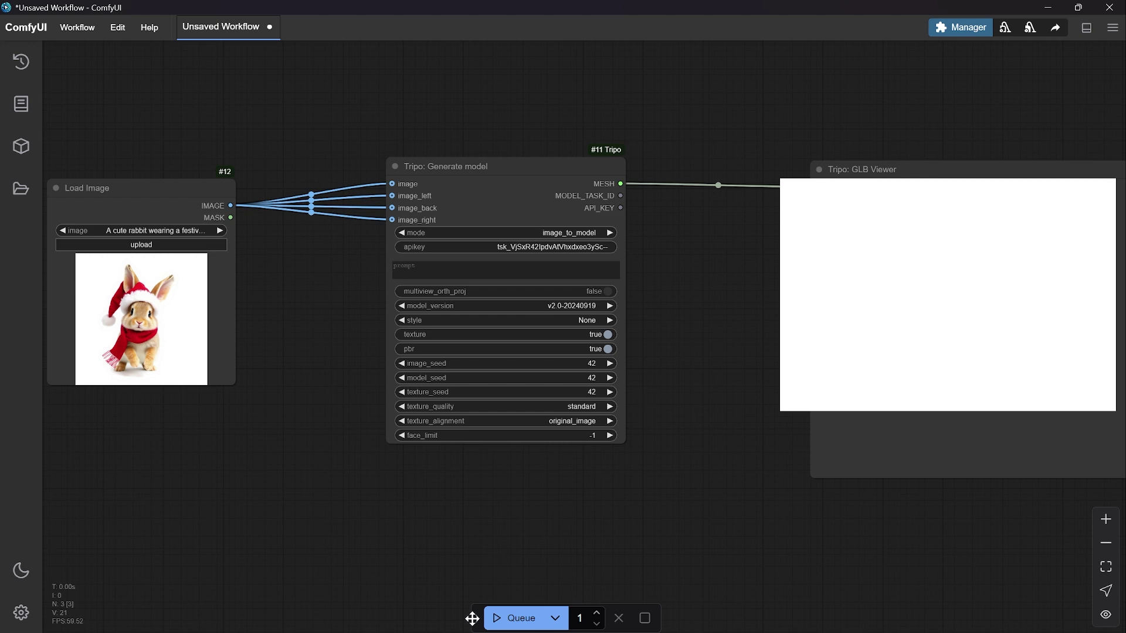
Reposition the queue controls slightly higher and queue the workflow once to generate the 3D model from the rabbit image
{"action": "left_click_drag", "start_coordinate": [472, 619], "coordinate": [483, 551]}
{"action": "left_click", "coordinate": [525, 551]}
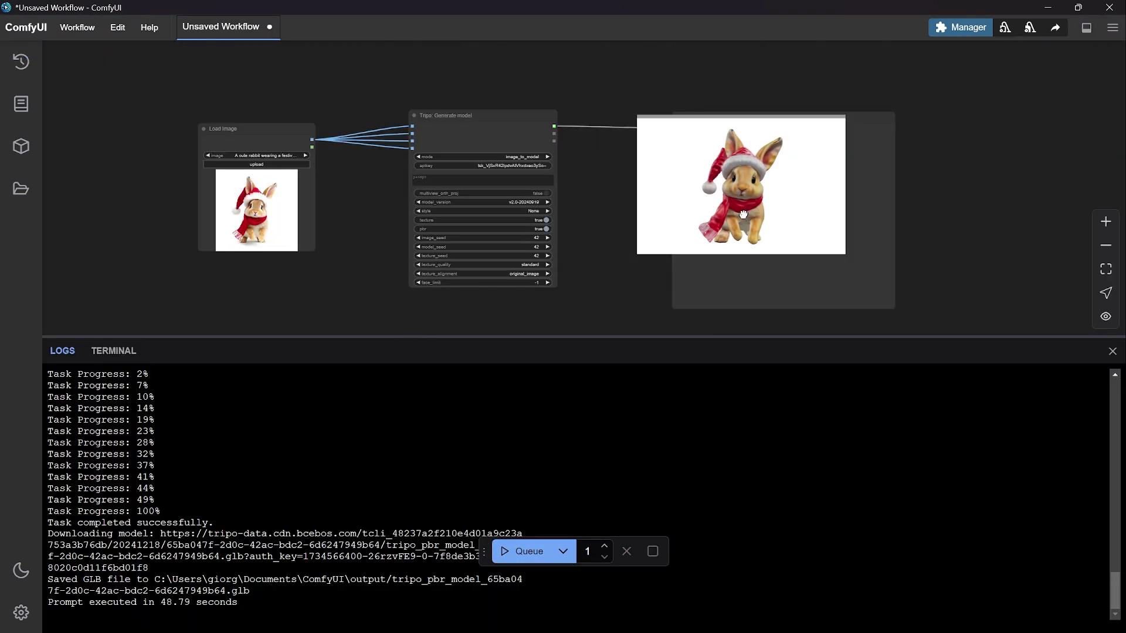
Inspect the generated rabbit model in the GLB viewer from several angles and up close
{"action": "mouse_move", "coordinate": [744, 214]}
{"action": "left_mouse_down"}
{"action": "mouse_move", "coordinate": [683, 216]}
{"action": "mouse_move", "coordinate": [734, 218]}
{"action": "mouse_move", "coordinate": [732, 202]}
{"action": "left_mouse_up"}
{"action": "scroll", "coordinate": [731, 196], "scroll_direction": "up", "scroll_amount": 6}
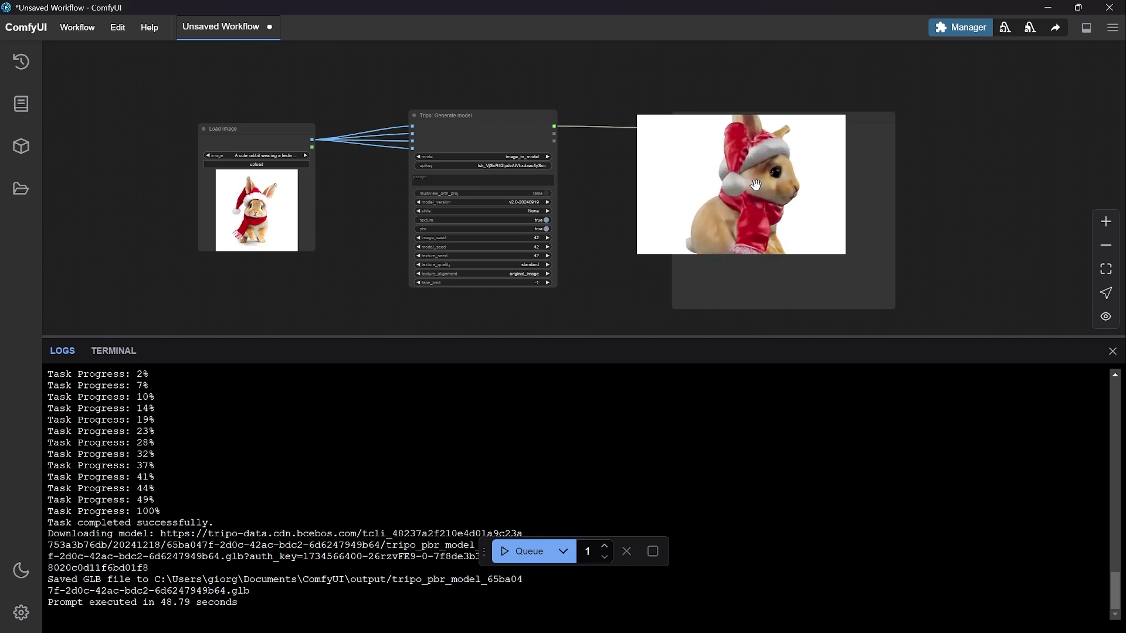
{"action": "scroll", "coordinate": [733, 200], "scroll_direction": "down", "scroll_amount": 6}
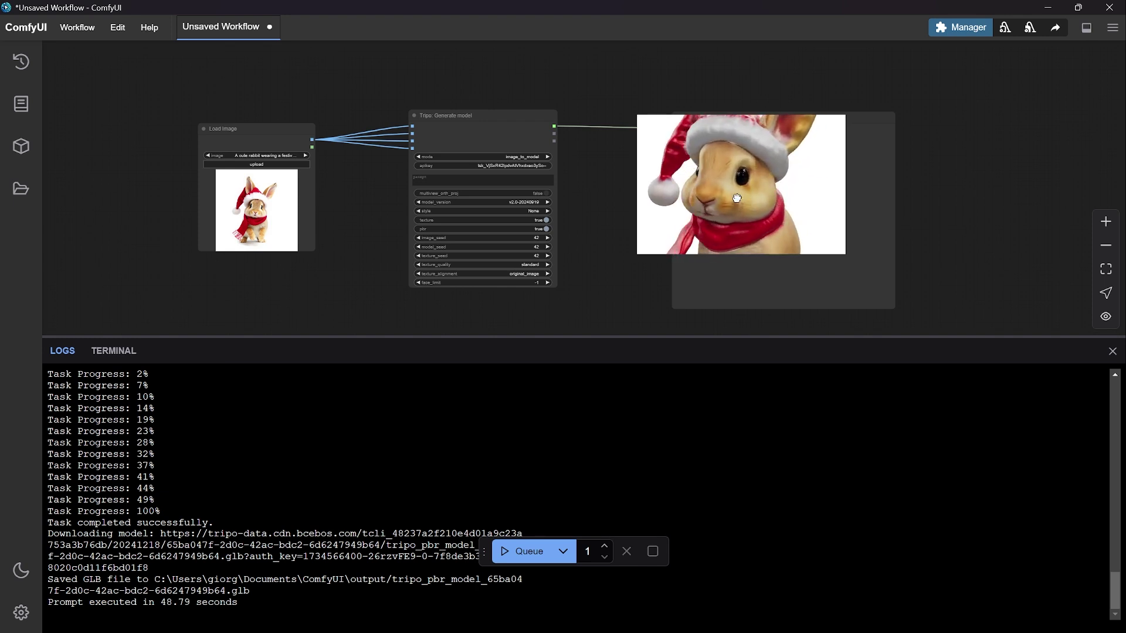
{"action": "left_click_drag", "start_coordinate": [742, 210], "coordinate": [660, 206]}
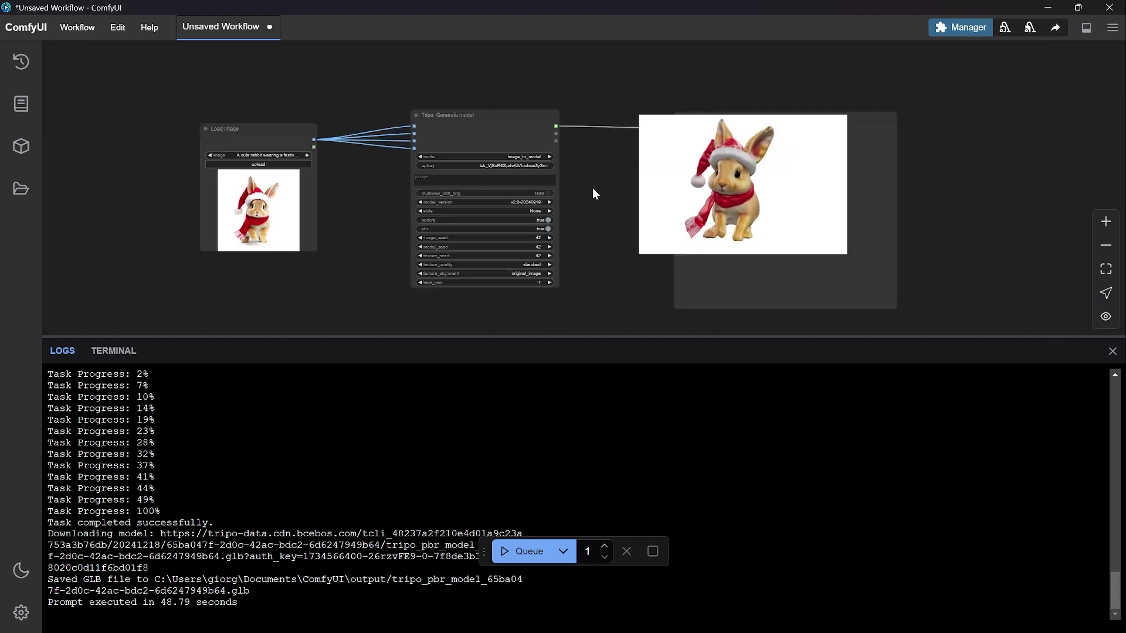
Add a Tripo: Rig model node in the empty area above the GLB Viewer
{"action": "scroll", "coordinate": [593, 176], "scroll_direction": "up", "scroll_amount": 2}
{"action": "scroll", "coordinate": [594, 157], "scroll_direction": "up", "scroll_amount": 2}
{"action": "left_click_drag", "start_coordinate": [503, 235], "coordinate": [697, 80]}
{"action": "left_click", "coordinate": [704, 92]}
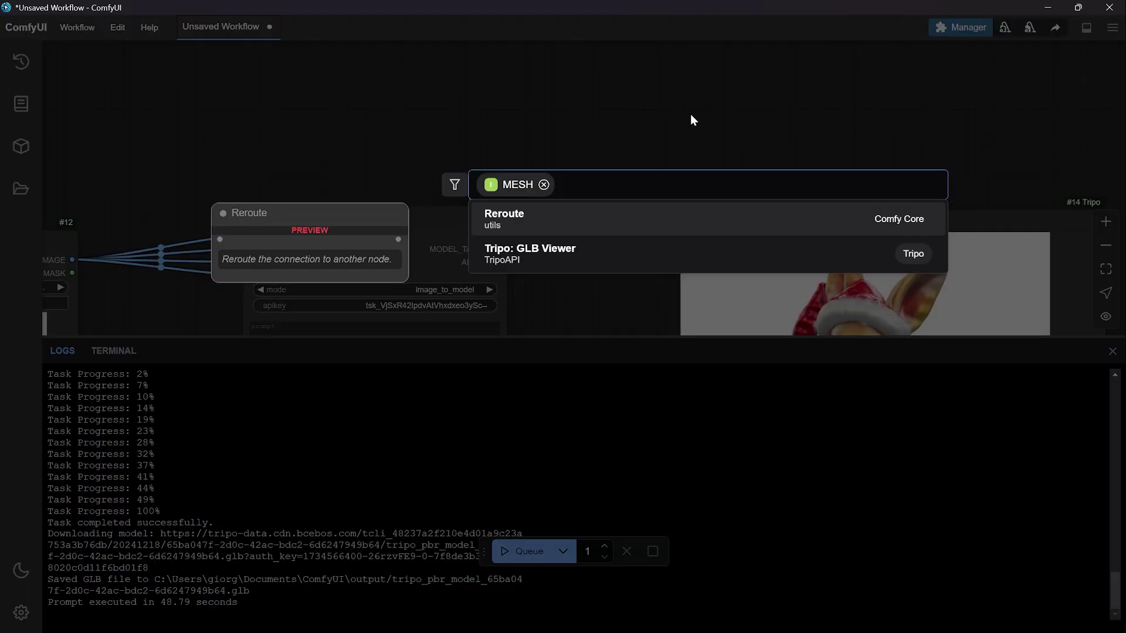
{"action": "key", "text": "BackSpace"}
{"action": "type", "text": "tripo"}
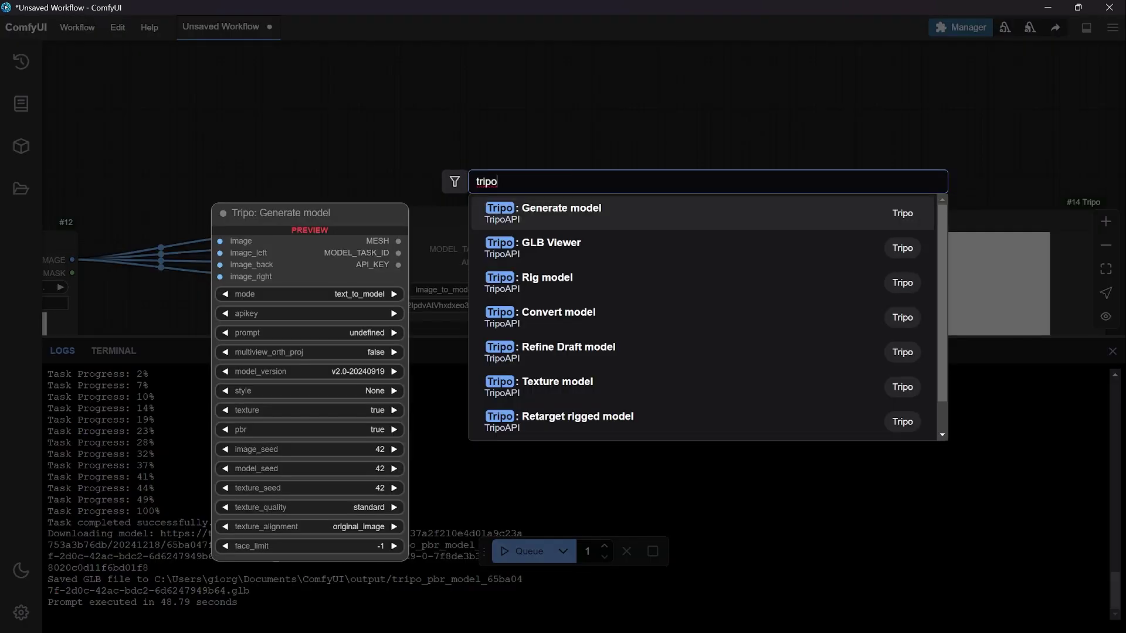
{"action": "left_click", "coordinate": [560, 284]}
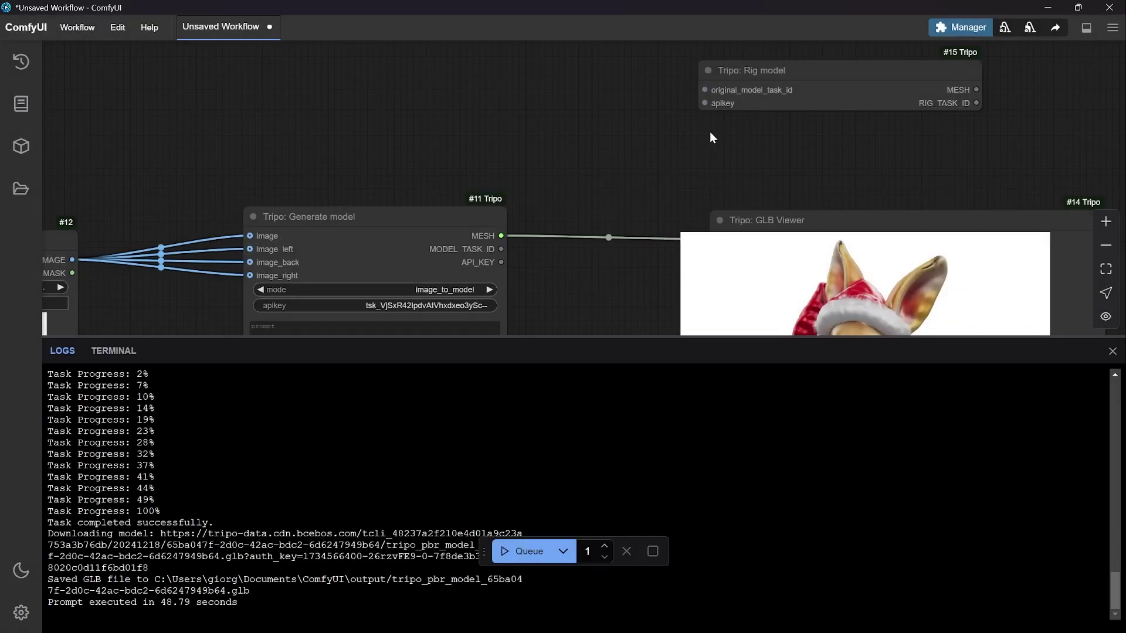
Add a Tripo: Convert model node above the Generate model node and link MODEL_TASK_ID and API_KEY to its original_model_task_id and apikey inputs
{"action": "double_click", "coordinate": [431, 102]}
{"action": "type", "text": "tr"}
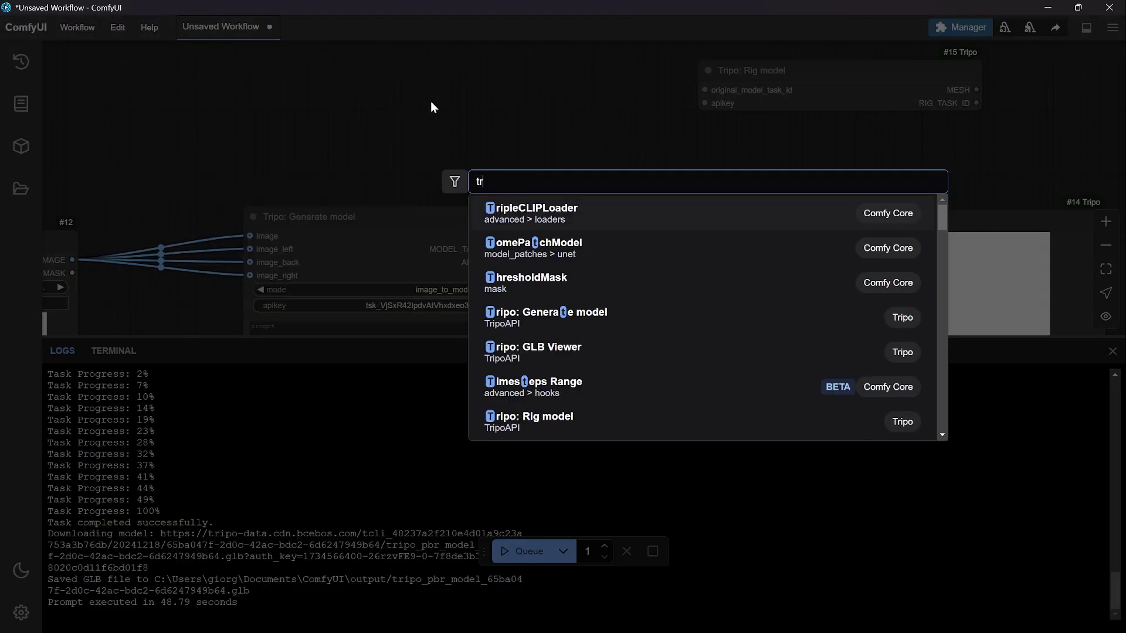
{"action": "type", "text": "ipo con"}
{"action": "key", "text": "Return"}
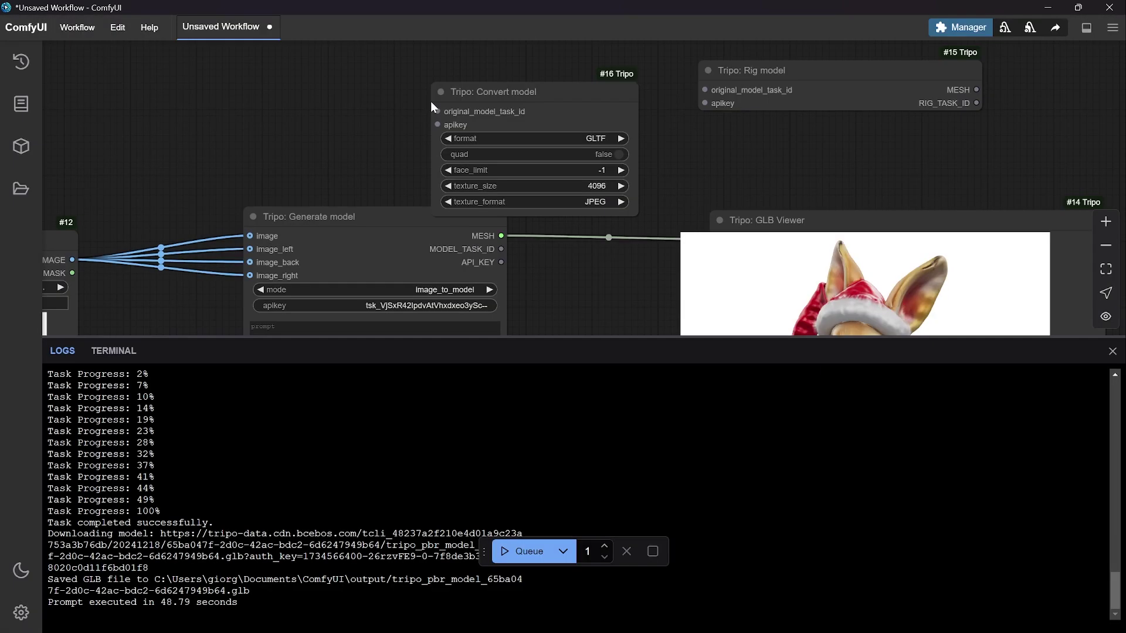
{"action": "left_click_drag", "start_coordinate": [491, 98], "coordinate": [595, 102]}
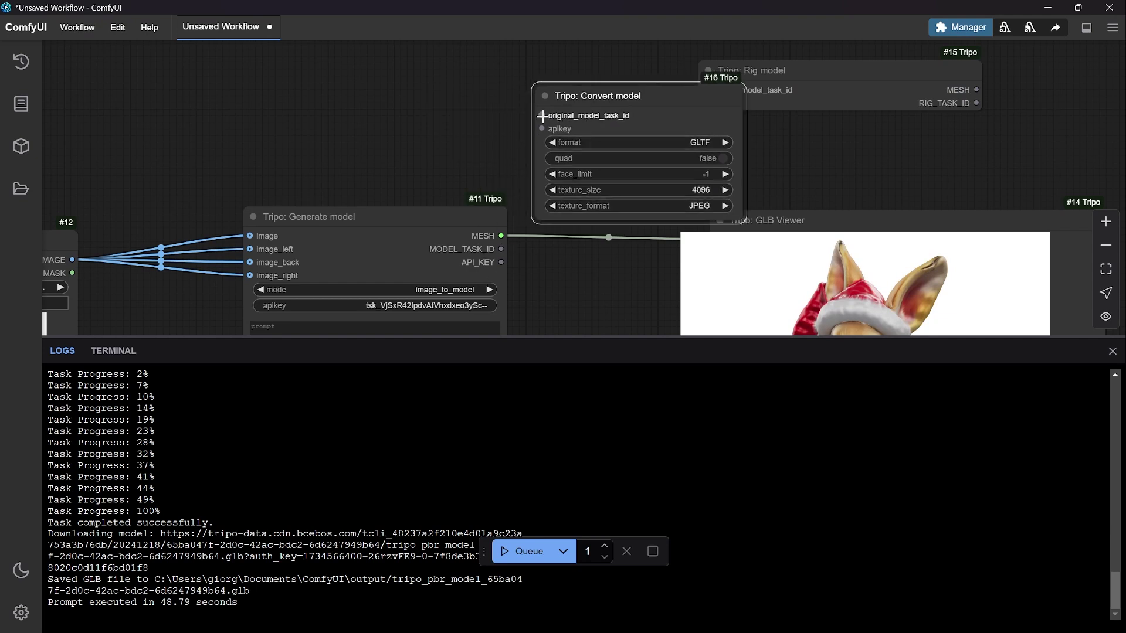
{"action": "mouse_move", "coordinate": [541, 116]}
{"action": "left_mouse_down"}
{"action": "mouse_move", "coordinate": [506, 258]}
{"action": "mouse_move", "coordinate": [541, 129]}
{"action": "left_mouse_up"}
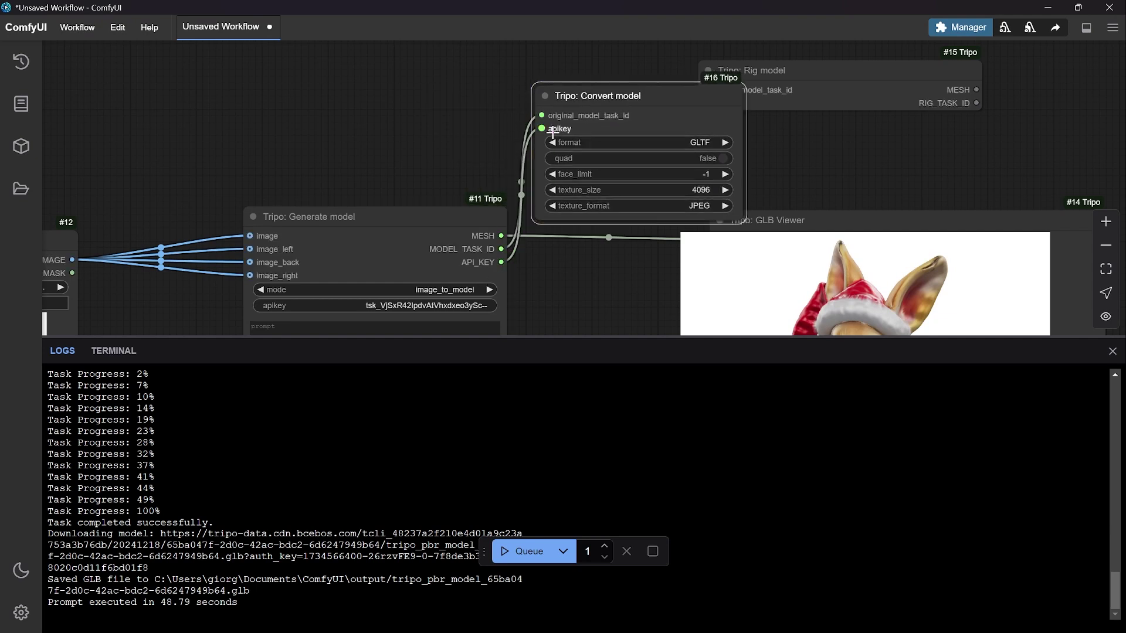
Move the Convert model node higher and set its format to OBJ
{"action": "scroll", "coordinate": [771, 161], "scroll_direction": "down", "scroll_amount": 3}
{"action": "left_click_drag", "start_coordinate": [771, 156], "coordinate": [705, 215]}
{"action": "left_click_drag", "start_coordinate": [646, 188], "coordinate": [608, 88]}
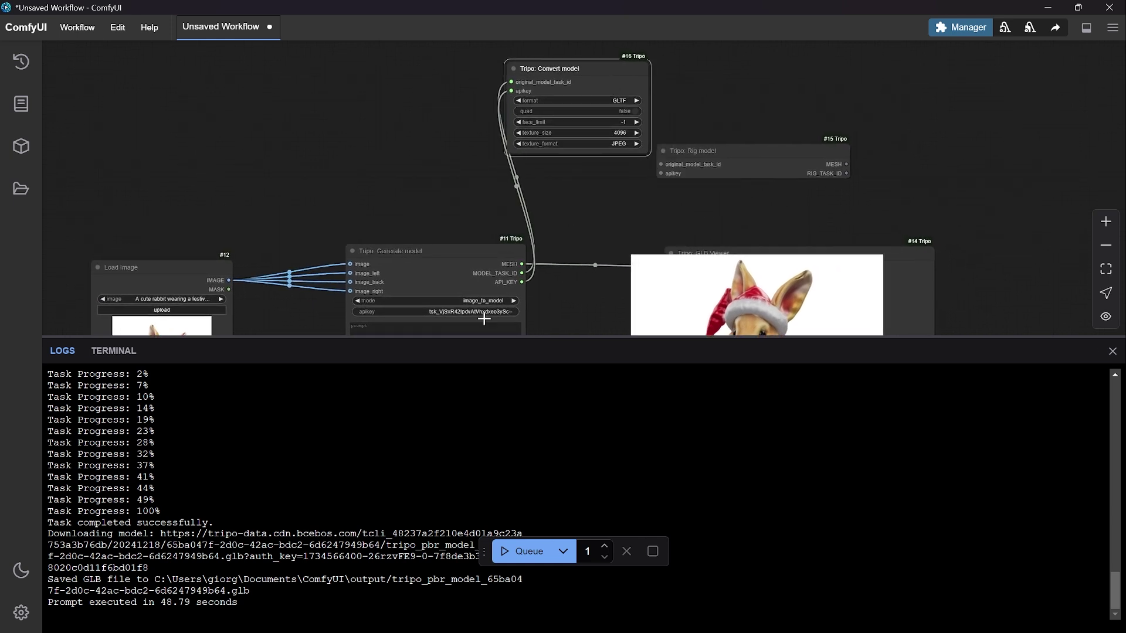
{"action": "scroll", "coordinate": [630, 138], "scroll_direction": "up", "scroll_amount": 4}
{"action": "left_click", "coordinate": [616, 85]}
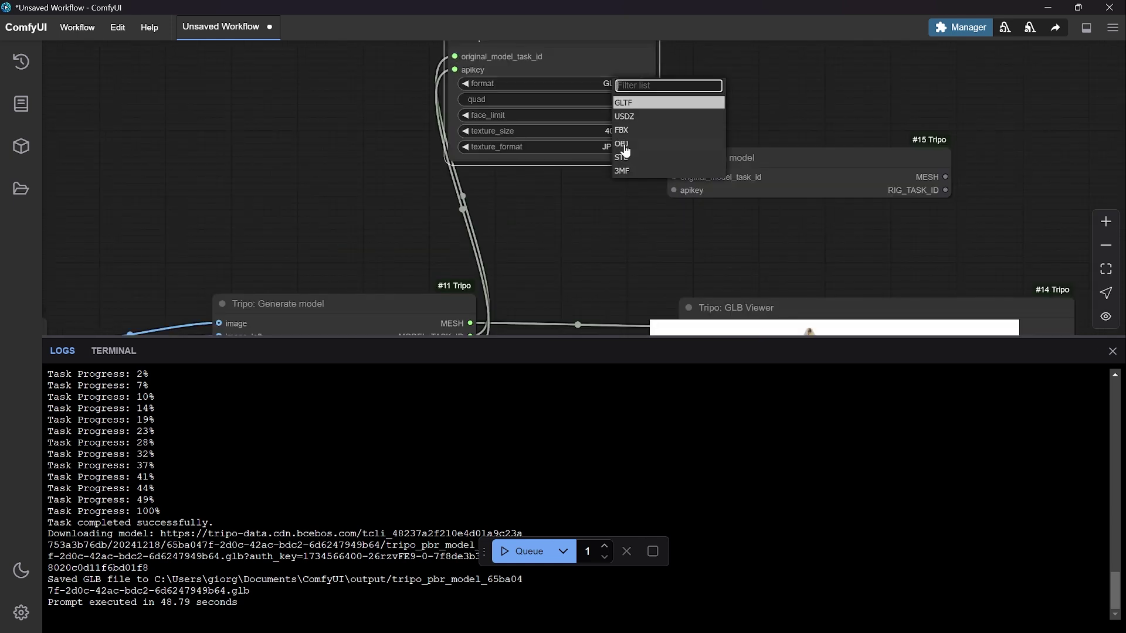
{"action": "left_click", "coordinate": [634, 153]}
{"action": "scroll", "coordinate": [615, 194], "scroll_direction": "down", "scroll_amount": 4}
{"action": "left_click_drag", "start_coordinate": [603, 231], "coordinate": [543, 216]}
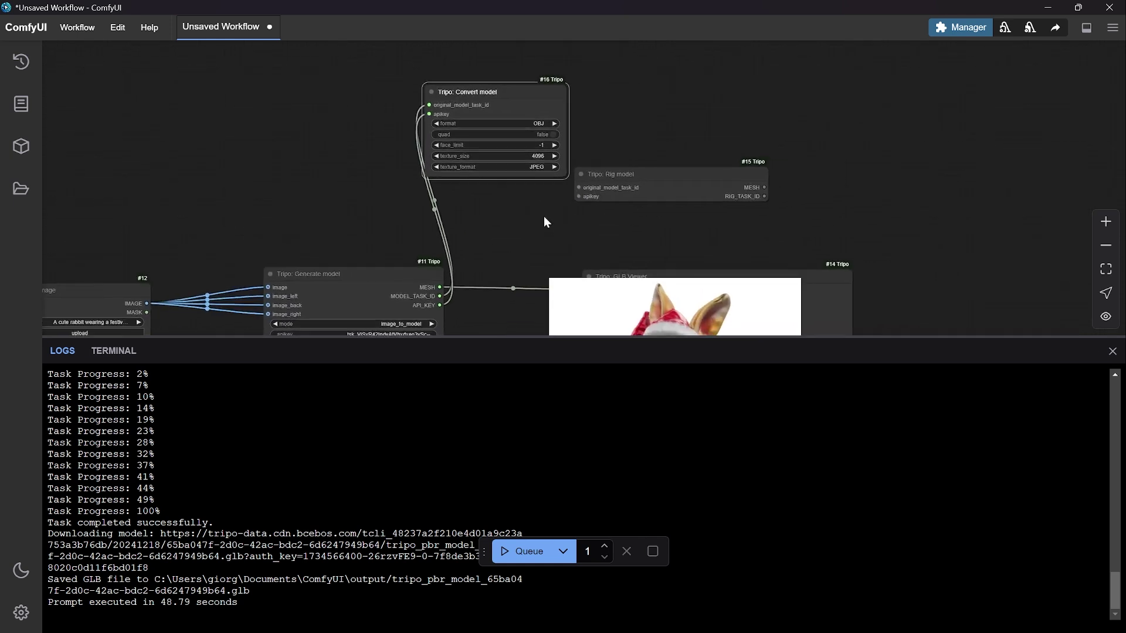
Place the Convert model node further right, above the viewer, and shift the Rig model node to the right below it
{"action": "left_click", "coordinate": [538, 166]}
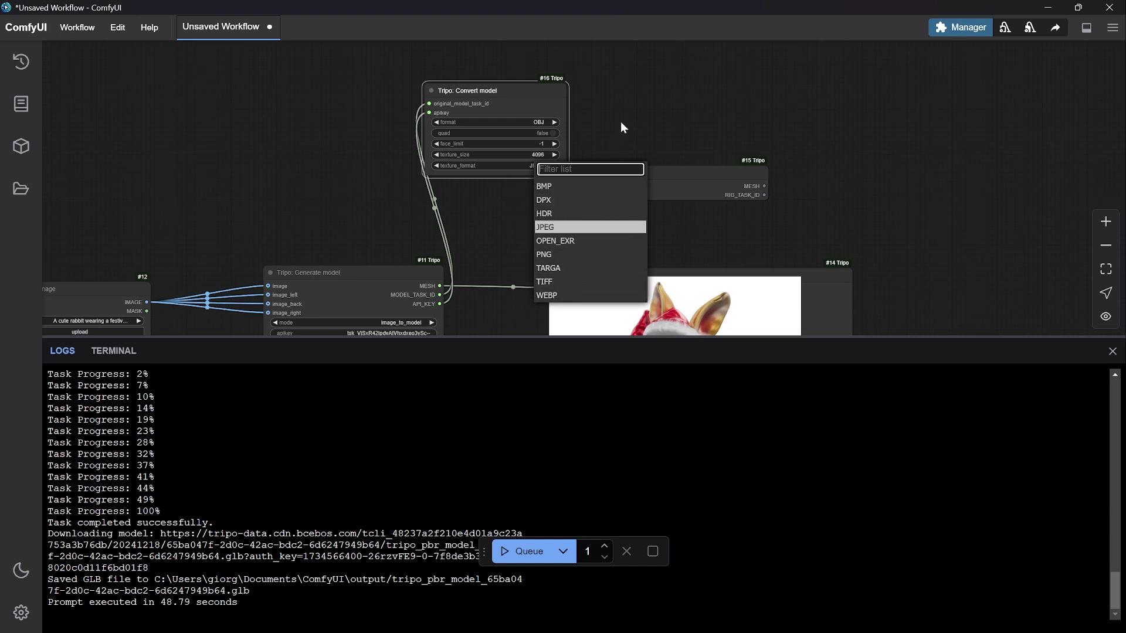
{"action": "left_click_drag", "start_coordinate": [509, 100], "coordinate": [657, 77]}
{"action": "left_click", "coordinate": [652, 241]}
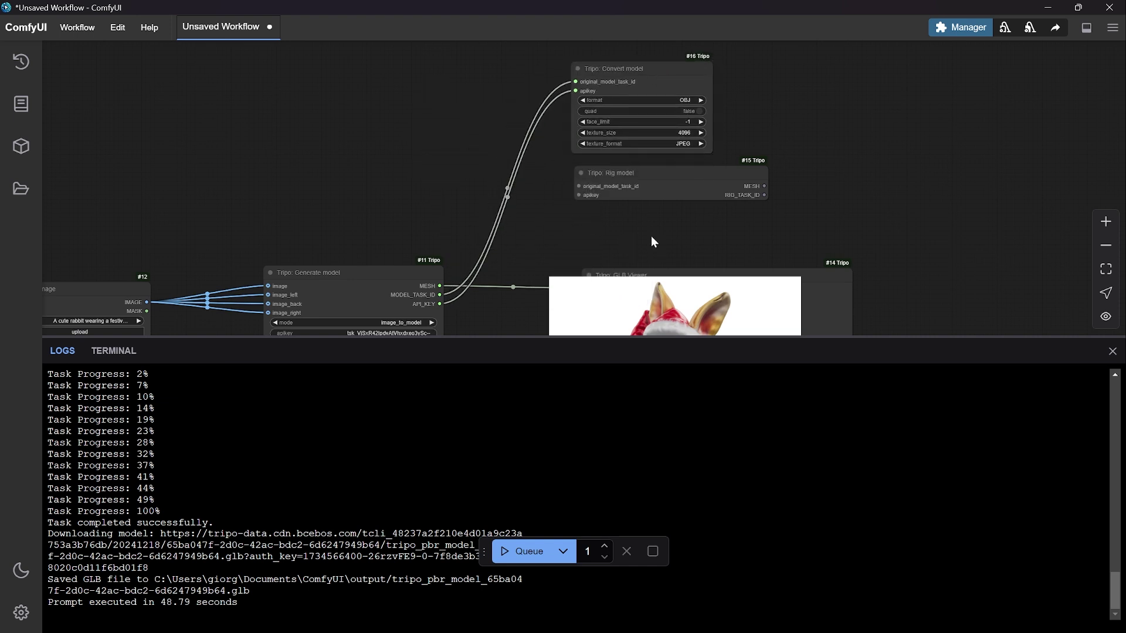
{"action": "left_click_drag", "start_coordinate": [657, 228], "coordinate": [797, 133]}
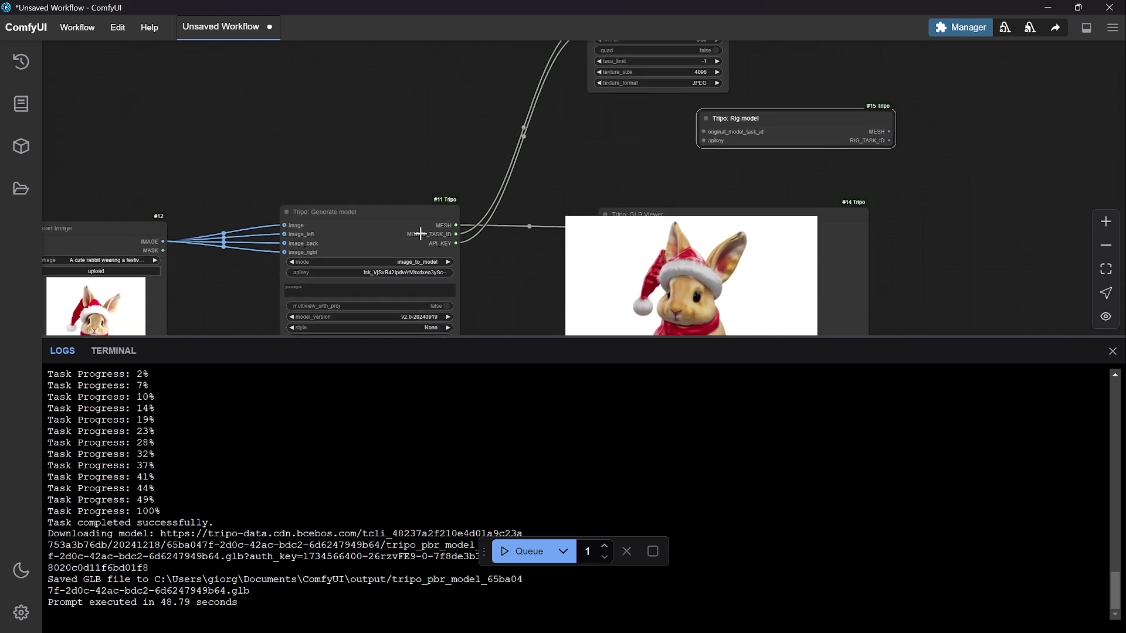
Link the Generate model node's MODEL_TASK_ID and API_KEY outputs to the Rig model node and hide the log panel
{"action": "left_click_drag", "start_coordinate": [456, 234], "coordinate": [704, 131]}
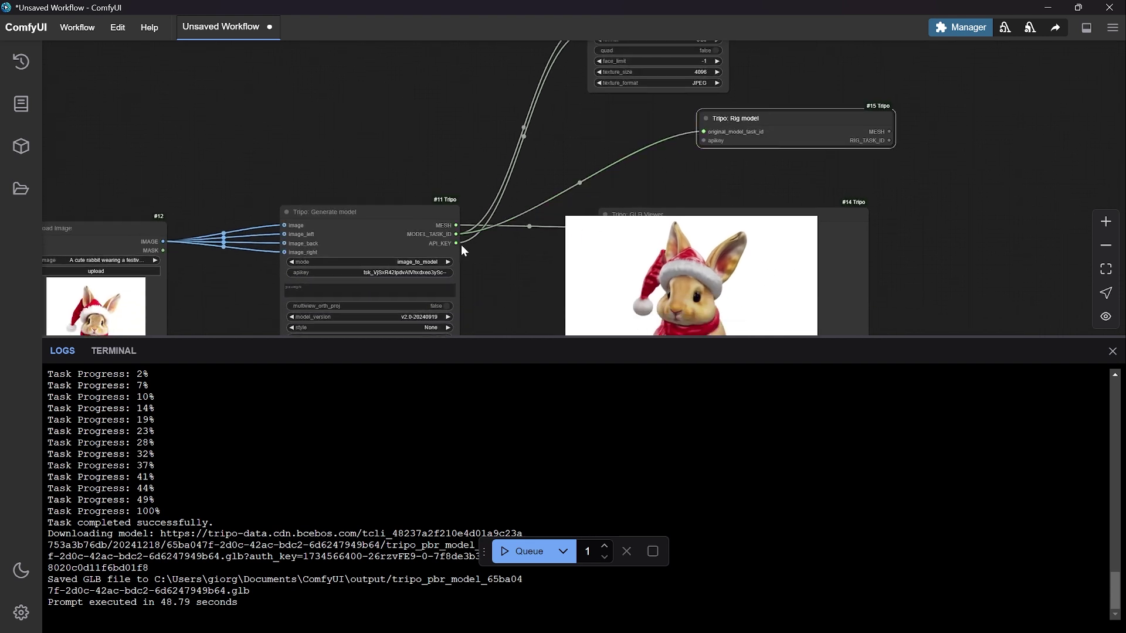
{"action": "left_click_drag", "start_coordinate": [457, 244], "coordinate": [704, 140]}
{"action": "left_click_drag", "start_coordinate": [798, 185], "coordinate": [713, 262]}
{"action": "scroll", "coordinate": [641, 250], "scroll_direction": "down", "scroll_amount": 2}
{"action": "left_click", "coordinate": [1087, 28]}
Add a TripoGLBViewer node linked to the MESH output of the Rig model node, to its right
{"action": "left_click_drag", "start_coordinate": [740, 262], "coordinate": [699, 272]}
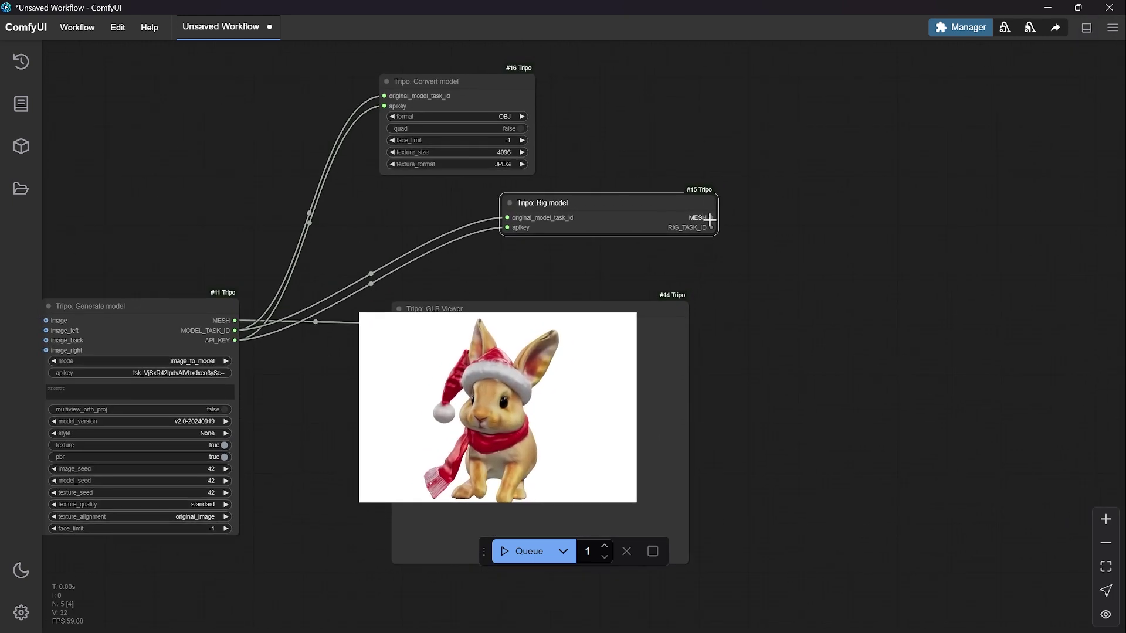
{"action": "left_click_drag", "start_coordinate": [802, 218], "coordinate": [811, 201]}
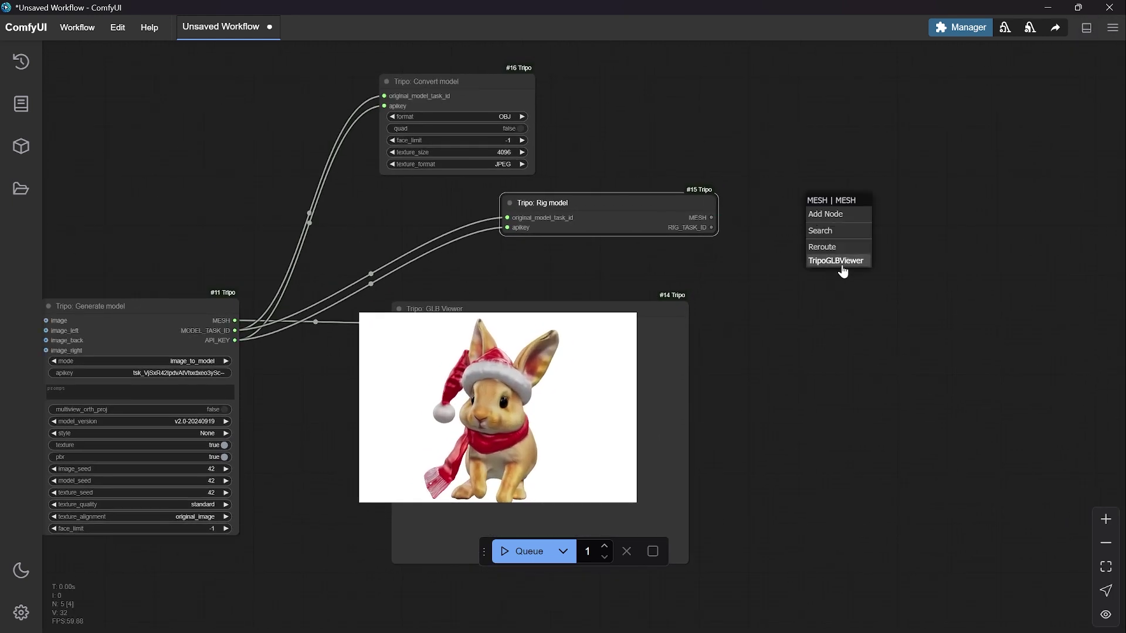
{"action": "left_click", "coordinate": [845, 267]}
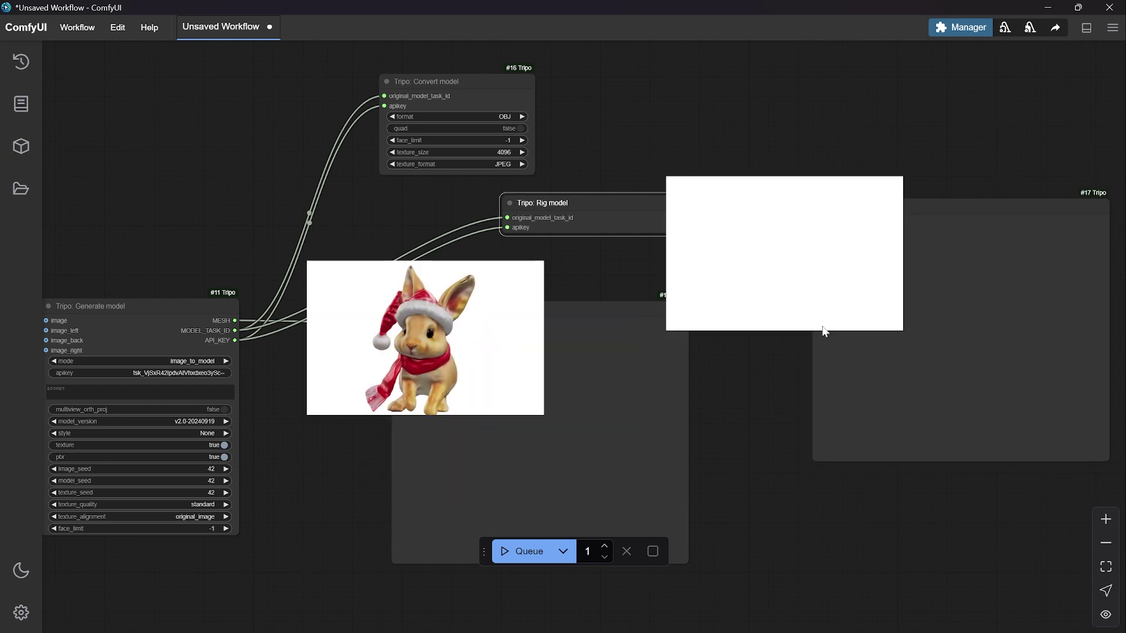
Add a Tripo: Retarget rigged model node and place it below the first GLB Viewer
{"action": "scroll", "coordinate": [717, 457], "scroll_direction": "down", "scroll_amount": 1}
{"action": "left_click_drag", "start_coordinate": [740, 446], "coordinate": [795, 321]}
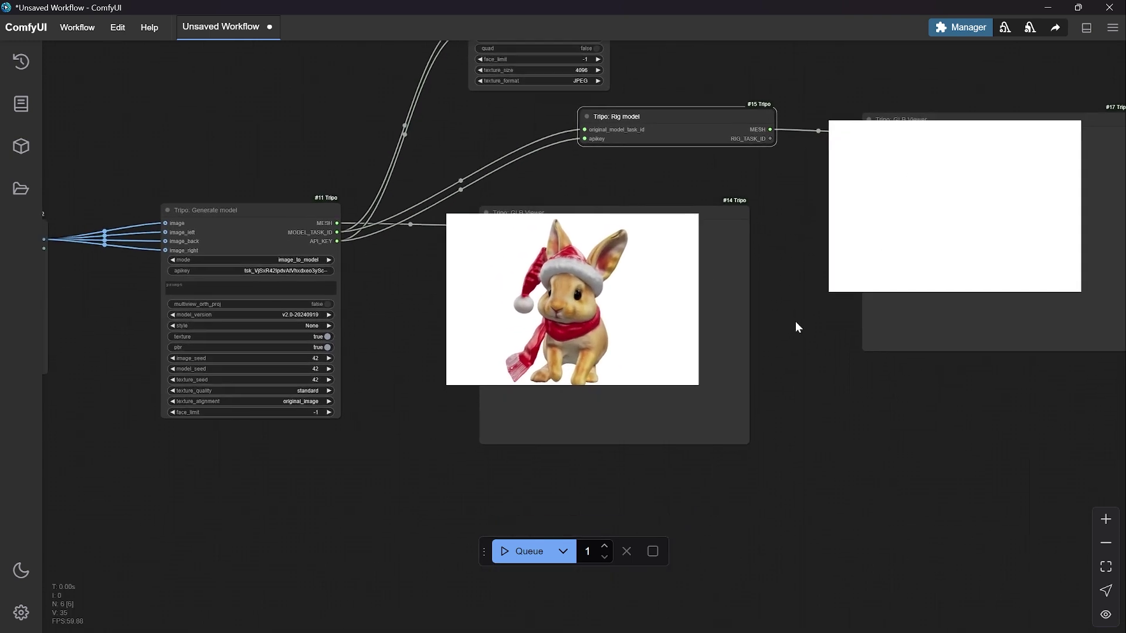
{"action": "left_click_drag", "start_coordinate": [733, 342], "coordinate": [754, 407]}
{"action": "scroll", "coordinate": [746, 373], "scroll_direction": "down", "scroll_amount": 1}
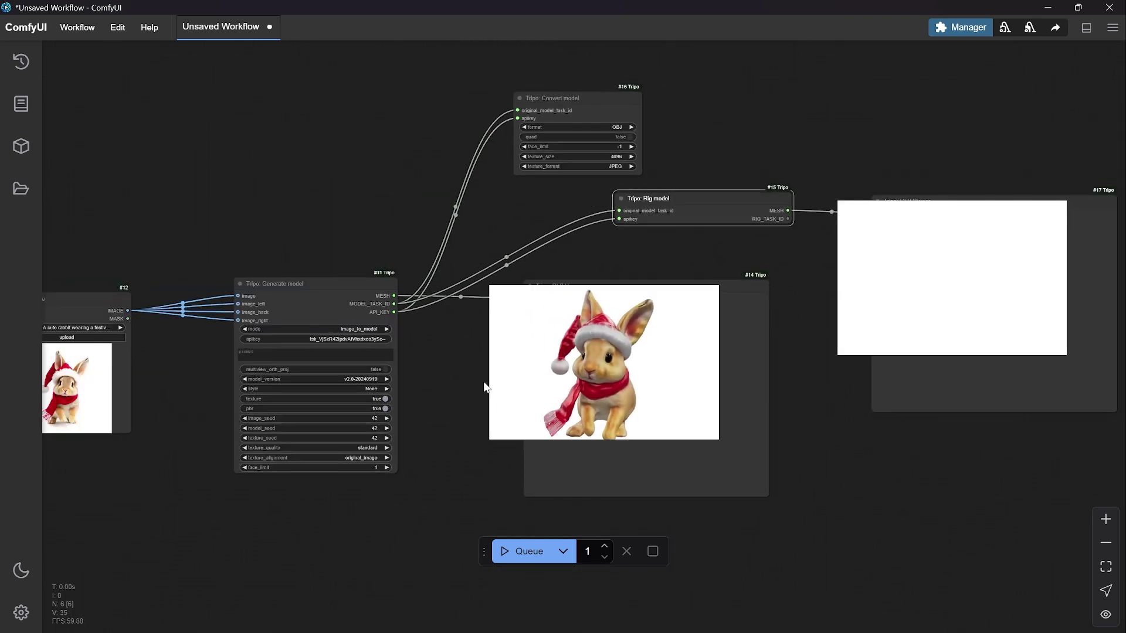
{"action": "double_click", "coordinate": [395, 239]}
{"action": "type", "text": "tripo"}
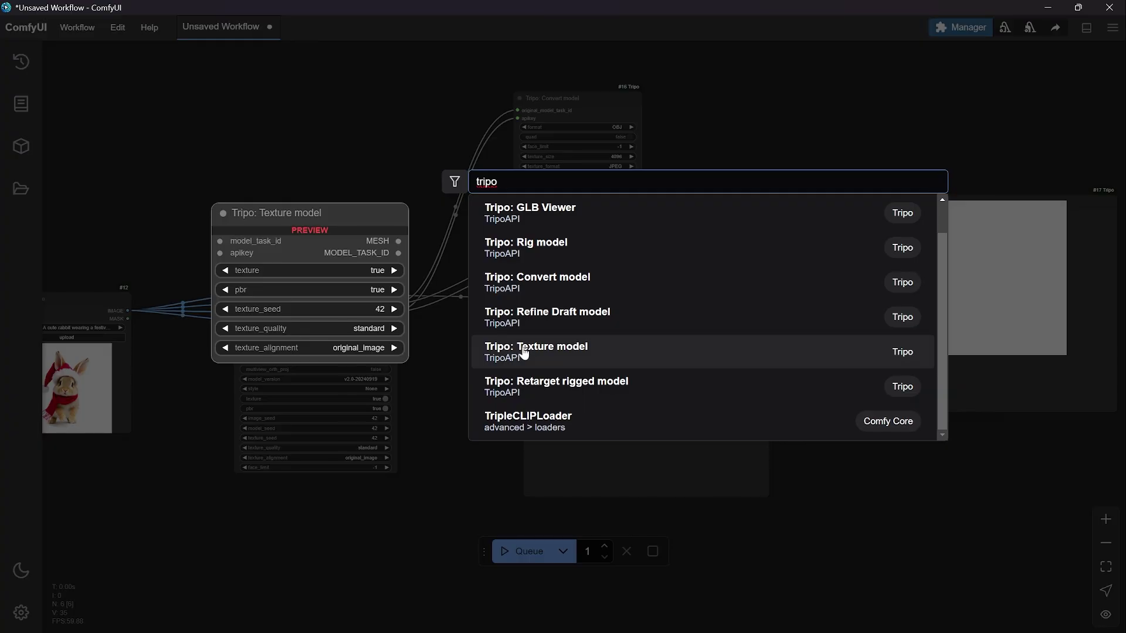
{"action": "left_click", "coordinate": [526, 386]}
{"action": "left_click_drag", "start_coordinate": [470, 194], "coordinate": [740, 541]}
Move the Retarget rigged model node below the Rig model's viewer and link RIG_TASK_ID to its original_model_task_id input
{"action": "left_click_drag", "start_coordinate": [592, 511], "coordinate": [515, 436]}
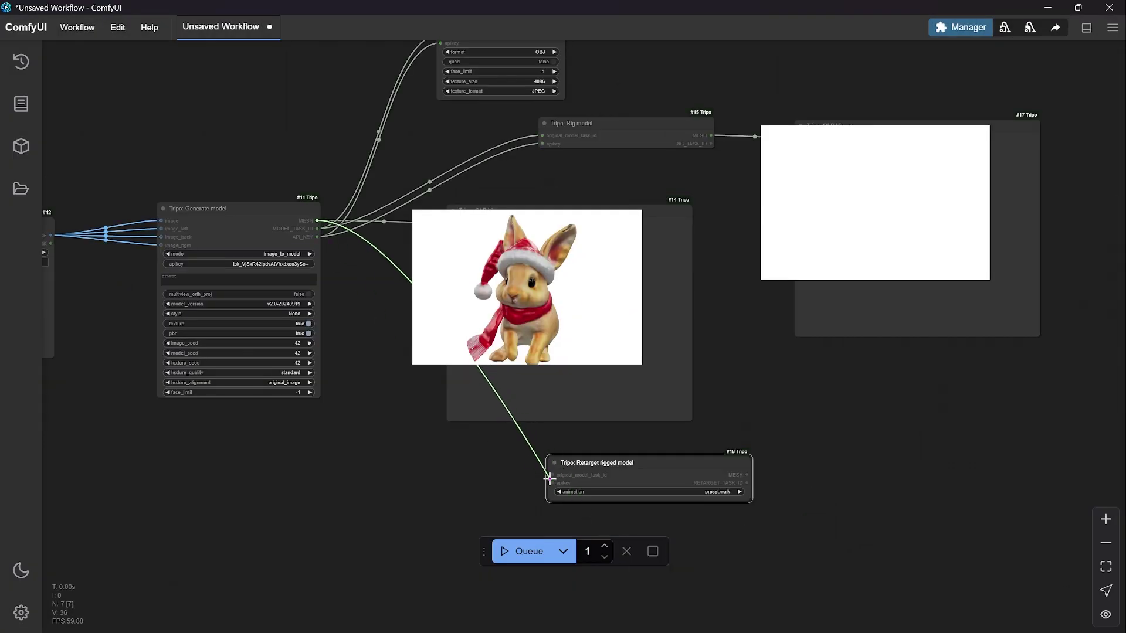
{"action": "left_click_drag", "start_coordinate": [549, 475], "coordinate": [550, 472]}
{"action": "left_click_drag", "start_coordinate": [687, 478], "coordinate": [883, 383]}
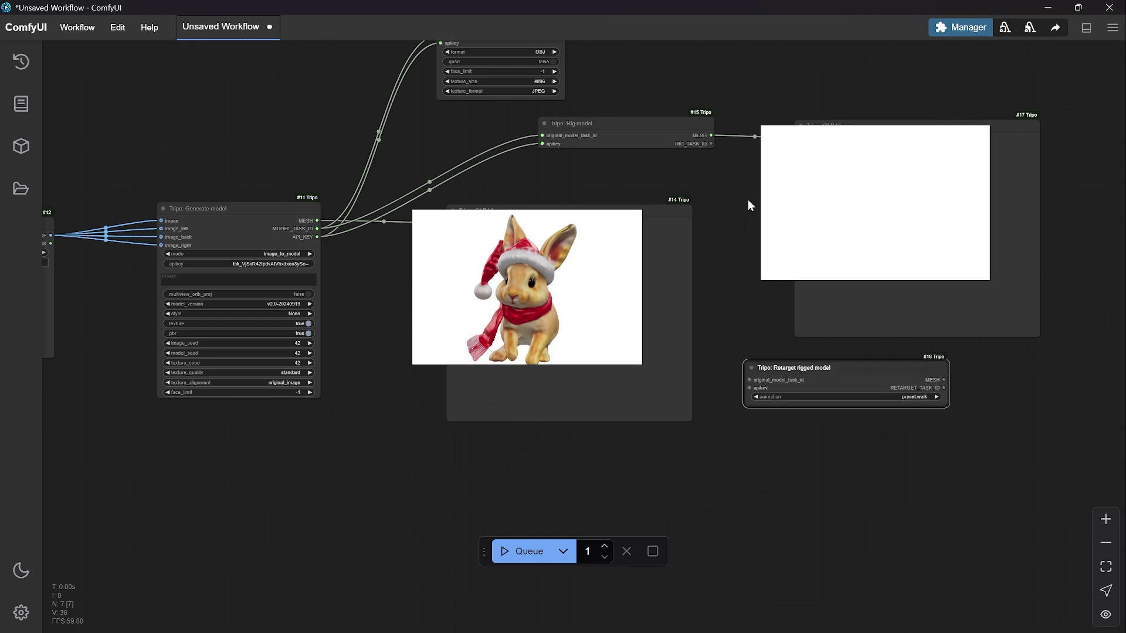
{"action": "left_click_drag", "start_coordinate": [699, 160], "coordinate": [745, 427]}
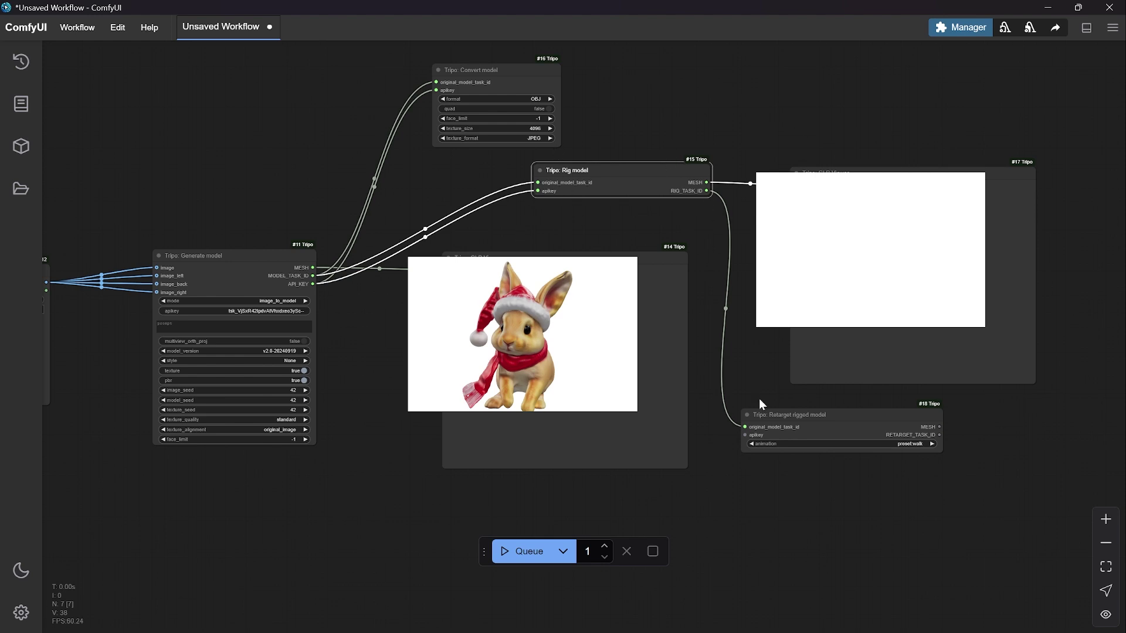
Shift the Retarget rigged model node slightly right and link the Generate model node's API_KEY output to its apikey input
{"action": "left_click_drag", "start_coordinate": [766, 430], "coordinate": [800, 451]}
{"action": "scroll", "coordinate": [668, 377], "scroll_direction": "right", "scroll_amount": 3}
{"action": "scroll", "coordinate": [668, 377], "scroll_direction": "down", "scroll_amount": 1}
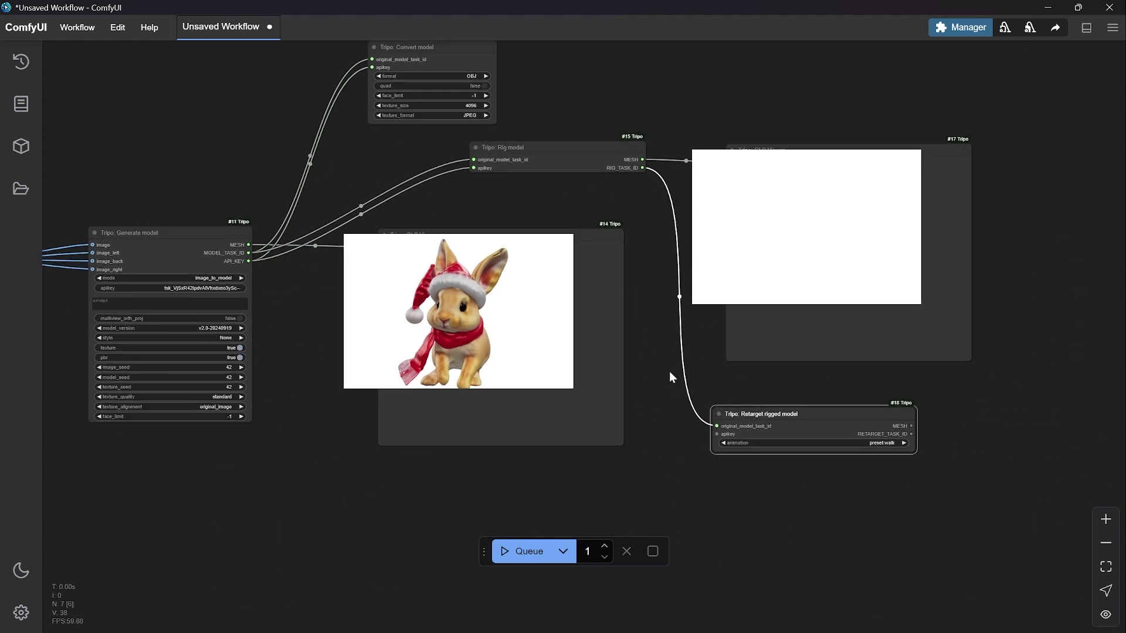
{"action": "left_click_drag", "start_coordinate": [662, 374], "coordinate": [774, 393]}
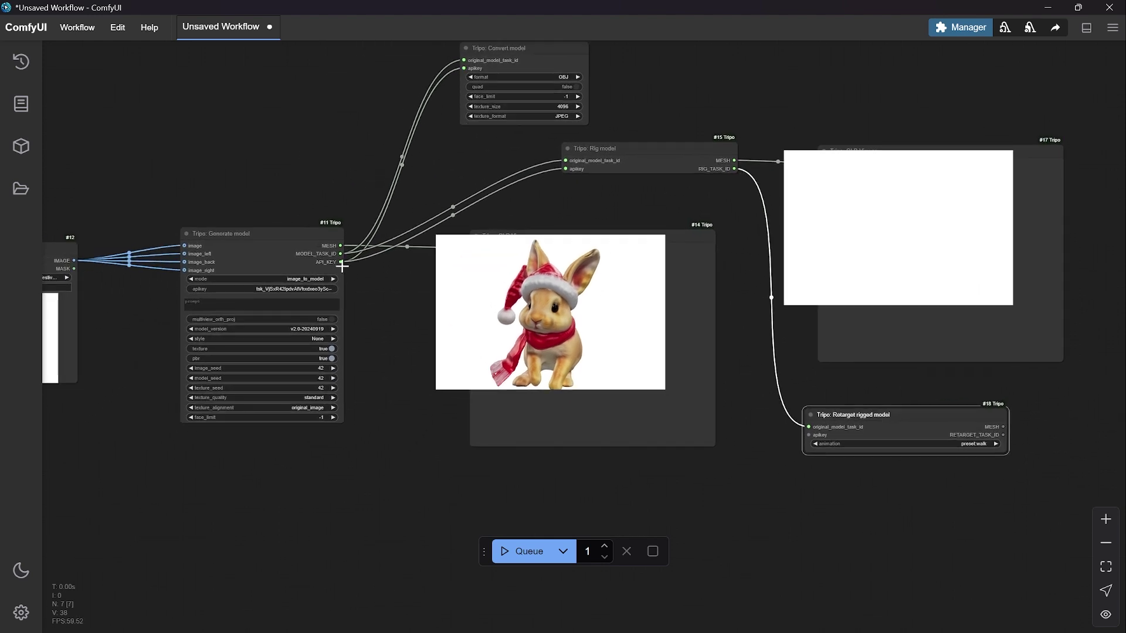
{"action": "left_click_drag", "start_coordinate": [809, 435], "coordinate": [809, 435]}
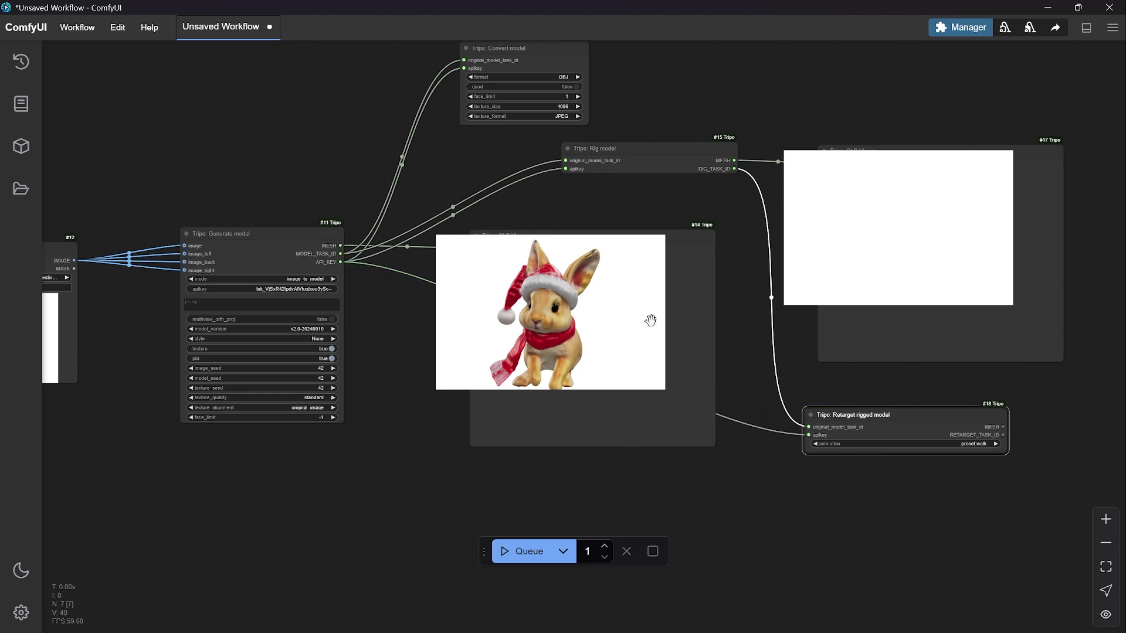
Move the GLB Viewer with the rabbit model down, clear of the link to the Retarget rigged model node
{"action": "left_click_drag", "start_coordinate": [589, 232], "coordinate": [593, 450]}
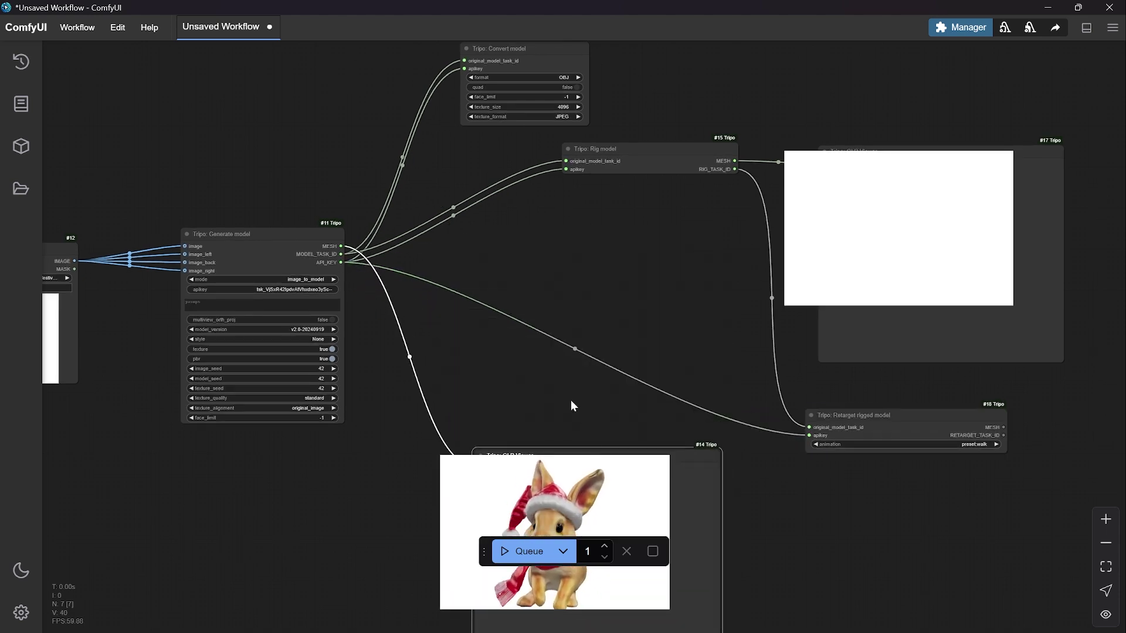
{"action": "left_click_drag", "start_coordinate": [535, 335], "coordinate": [551, 412]}
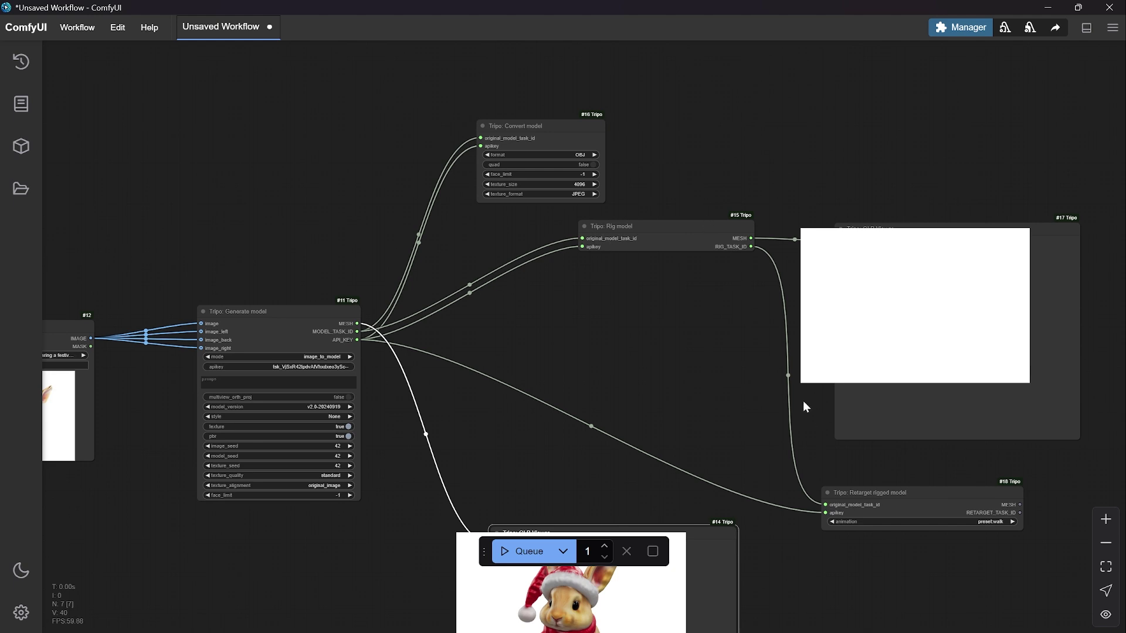
Add a TripoGLBViewer node linked to the MESH output of the Retarget rigged model node, to its right
{"action": "left_click_drag", "start_coordinate": [802, 403], "coordinate": [655, 220]}
{"action": "left_click_drag", "start_coordinate": [706, 305], "coordinate": [590, 326]}
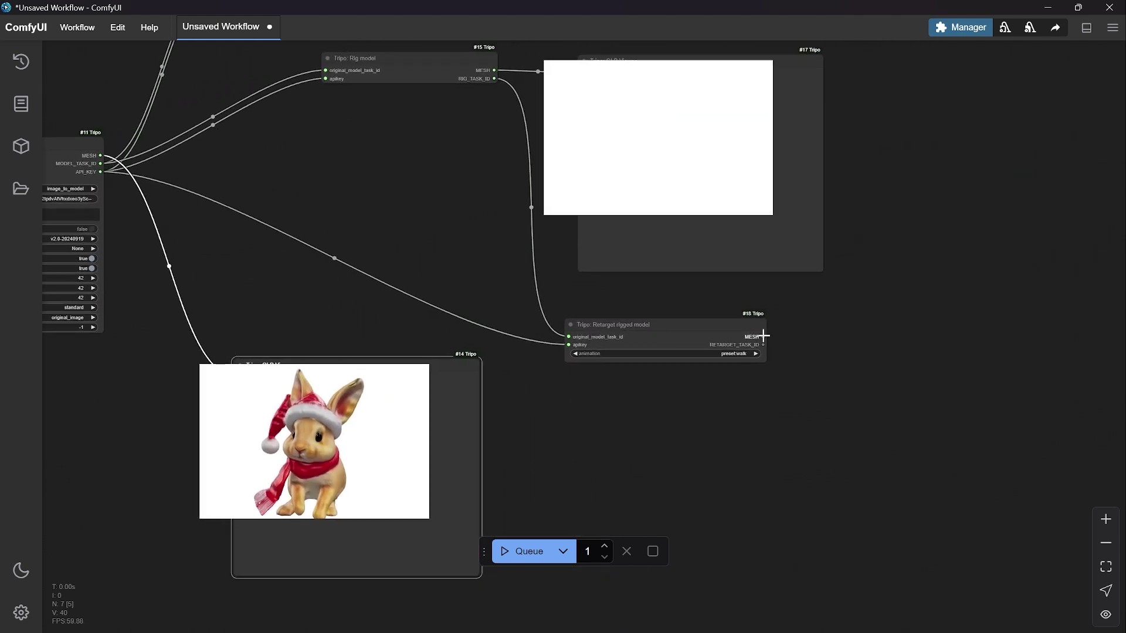
{"action": "left_click_drag", "start_coordinate": [849, 339], "coordinate": [920, 339]}
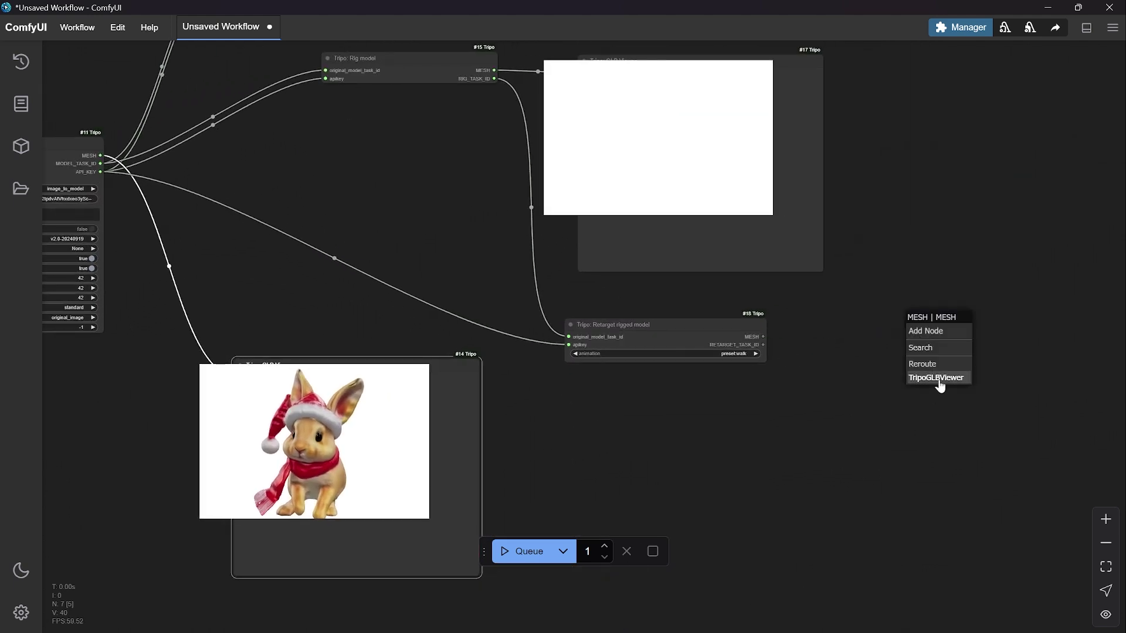
{"action": "left_click", "coordinate": [936, 378]}
Examine the animation presets offered by the Retarget rigged model node and the layout of the Rig model branch
{"action": "scroll", "coordinate": [791, 463], "scroll_direction": "up", "scroll_amount": 2}
{"action": "scroll", "coordinate": [663, 477], "scroll_direction": "down", "scroll_amount": 2}
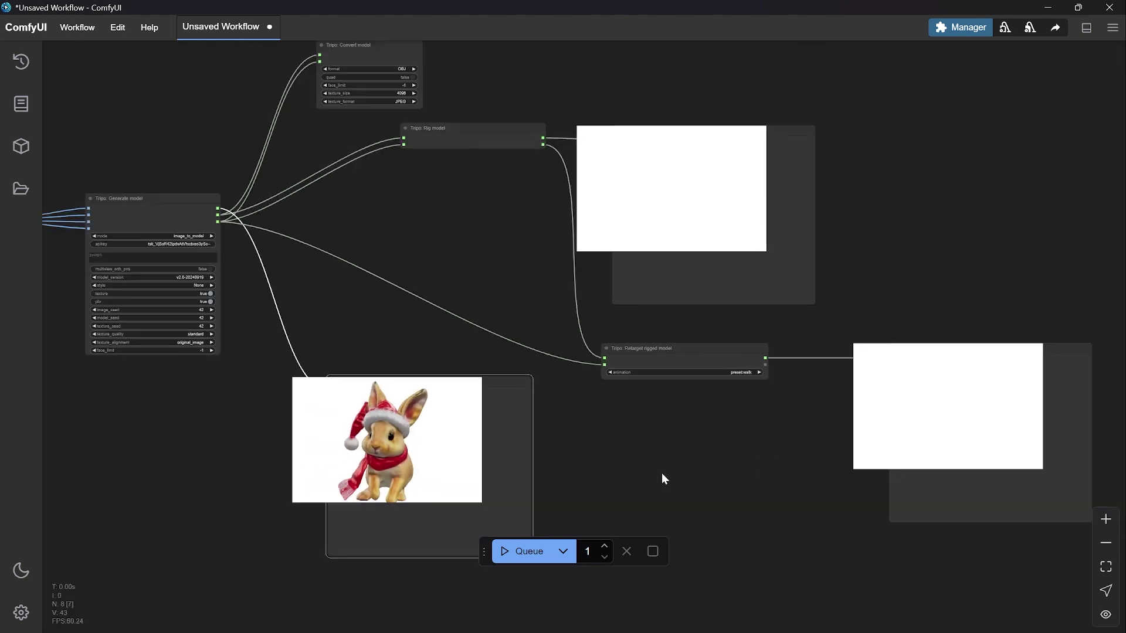
{"action": "left_click_drag", "start_coordinate": [663, 478], "coordinate": [715, 377]}
{"action": "scroll", "coordinate": [760, 259], "scroll_direction": "up", "scroll_amount": 3}
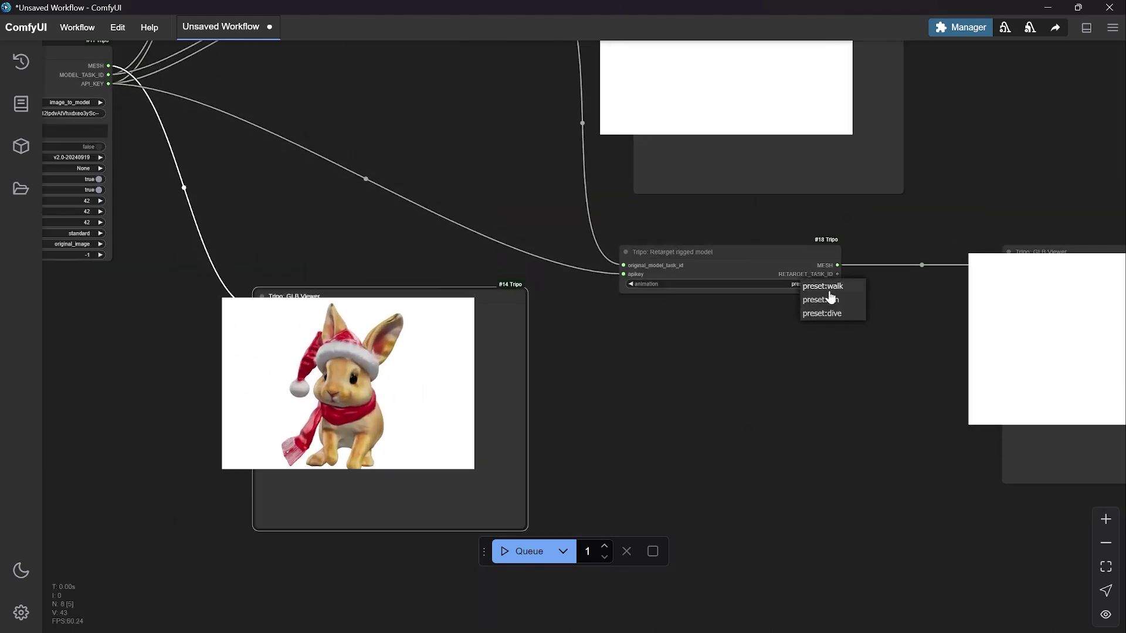
{"action": "scroll", "coordinate": [807, 356], "scroll_direction": "down", "scroll_amount": 3}
{"action": "left_click_drag", "start_coordinate": [636, 392], "coordinate": [663, 475]}
{"action": "left_click_drag", "start_coordinate": [520, 149], "coordinate": [545, 201]}
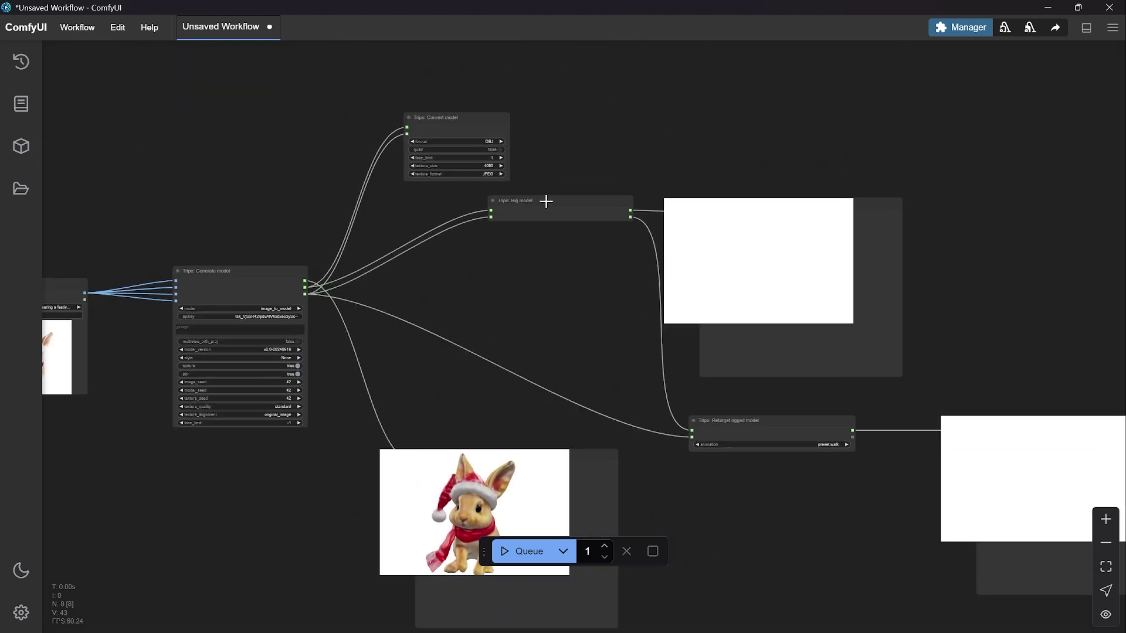
{"action": "scroll", "coordinate": [545, 201], "scroll_direction": "up", "scroll_amount": 4}
{"action": "scroll", "coordinate": [565, 268], "scroll_direction": "down", "scroll_amount": 3}
Move the Rig model's GLB Viewer node further right, away from the Rig model node
{"action": "left_click_drag", "start_coordinate": [593, 360], "coordinate": [494, 390]}
{"action": "left_click_drag", "start_coordinate": [828, 375], "coordinate": [904, 372]}
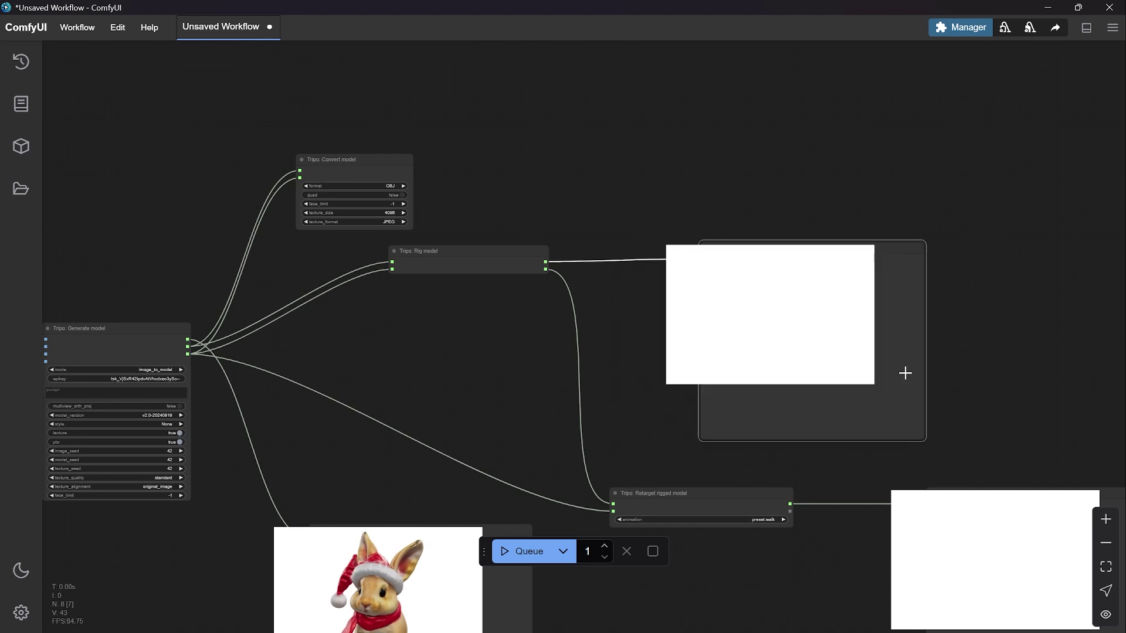
{"action": "left_click_drag", "start_coordinate": [630, 385], "coordinate": [575, 279]}
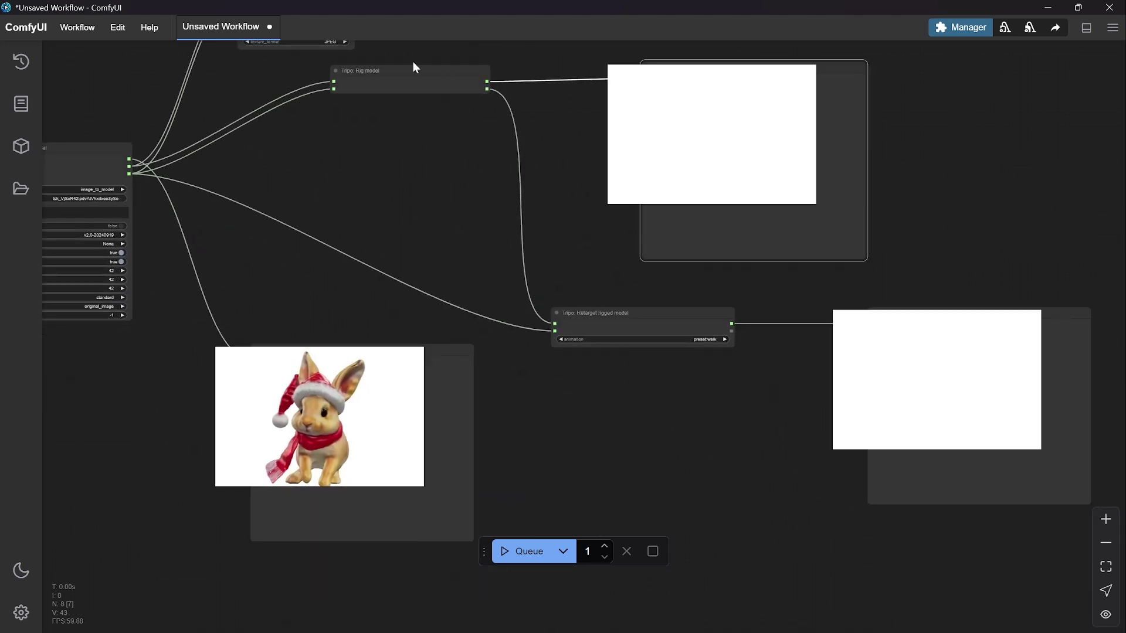
Queue the workflow to run the Rig model and Retarget rigged model nodes
{"action": "left_click_drag", "start_coordinate": [451, 112], "coordinate": [611, 122]}
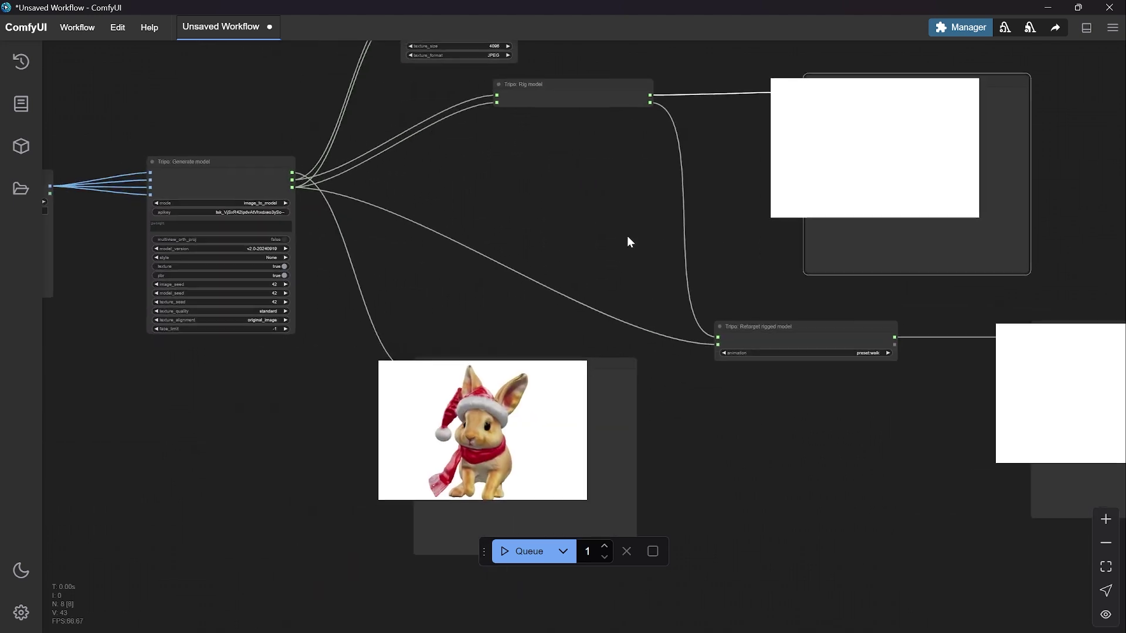
{"action": "left_click", "coordinate": [522, 552]}
{"action": "left_click_drag", "start_coordinate": [600, 184], "coordinate": [658, 306]}
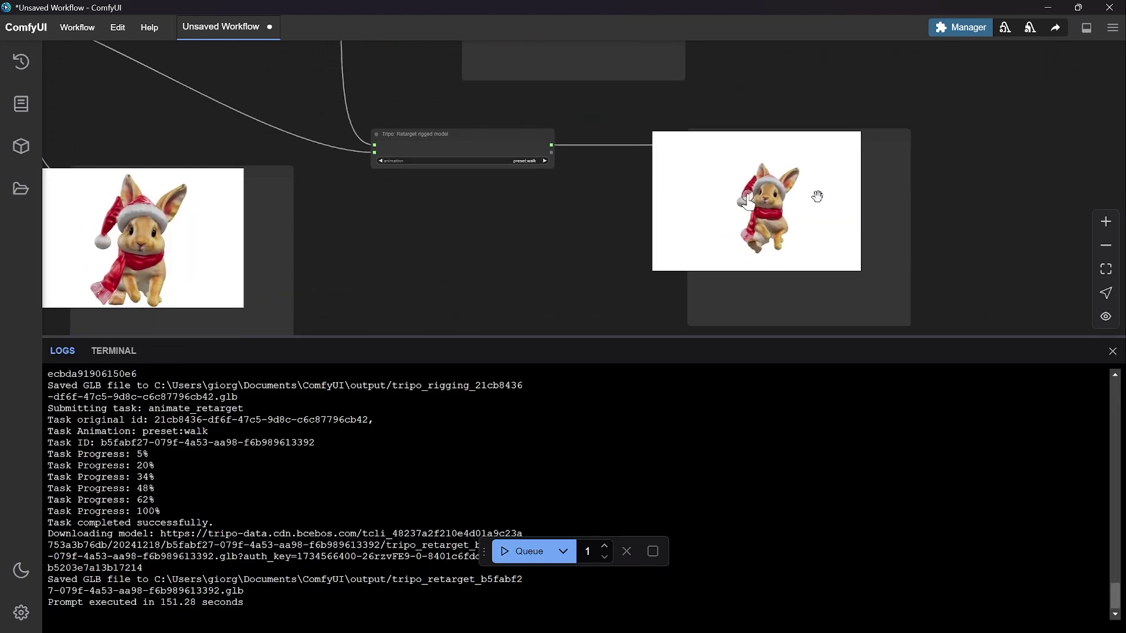
Examine the rabbit previews in the GLB viewers of the Rig model, Retarget rigged model and Generate model branches
{"action": "scroll", "coordinate": [516, 170], "scroll_direction": "down", "scroll_amount": 2}
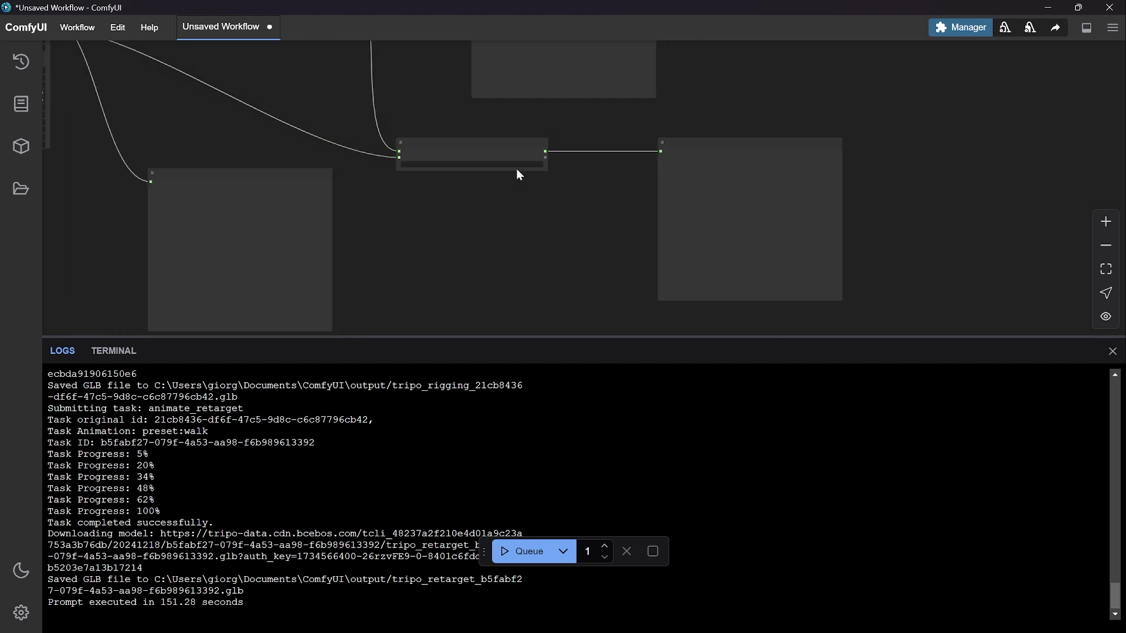
{"action": "left_click_drag", "start_coordinate": [516, 175], "coordinate": [648, 288]}
{"action": "scroll", "coordinate": [613, 201], "scroll_direction": "up", "scroll_amount": 3}
{"action": "left_click_drag", "start_coordinate": [536, 151], "coordinate": [502, 210]}
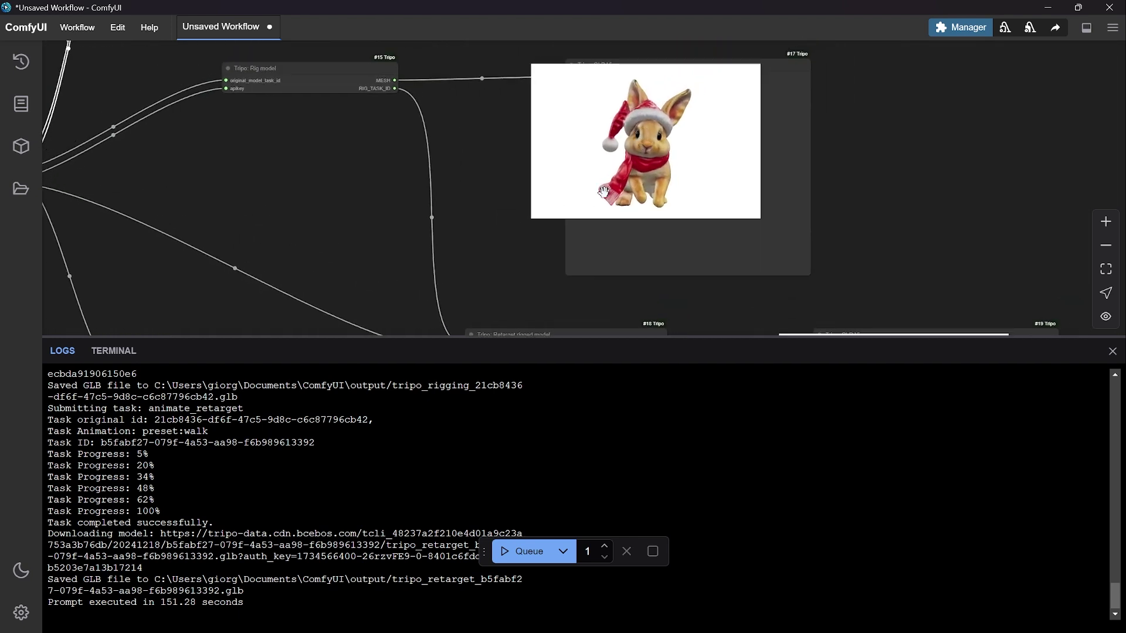
{"action": "left_click_drag", "start_coordinate": [912, 271], "coordinate": [815, 98]}
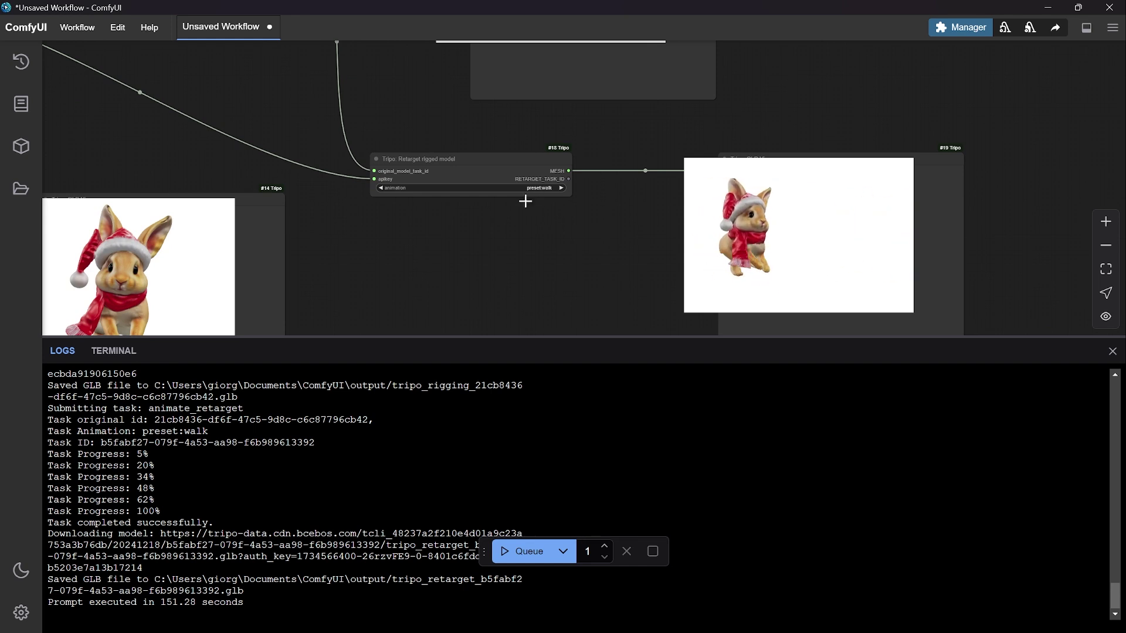
{"action": "scroll", "coordinate": [398, 252], "scroll_direction": "down", "scroll_amount": 1}
{"action": "left_click_drag", "start_coordinate": [403, 280], "coordinate": [643, 186]}
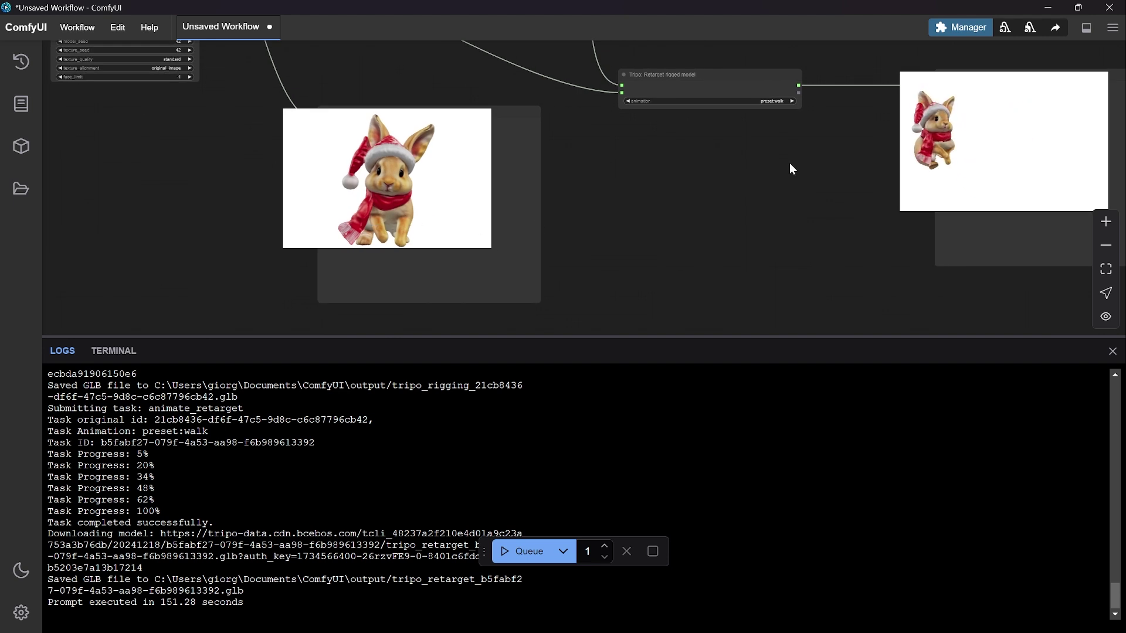
{"action": "left_click_drag", "start_coordinate": [748, 163], "coordinate": [702, 215]}
{"action": "left_click_drag", "start_coordinate": [591, 205], "coordinate": [742, 291]}
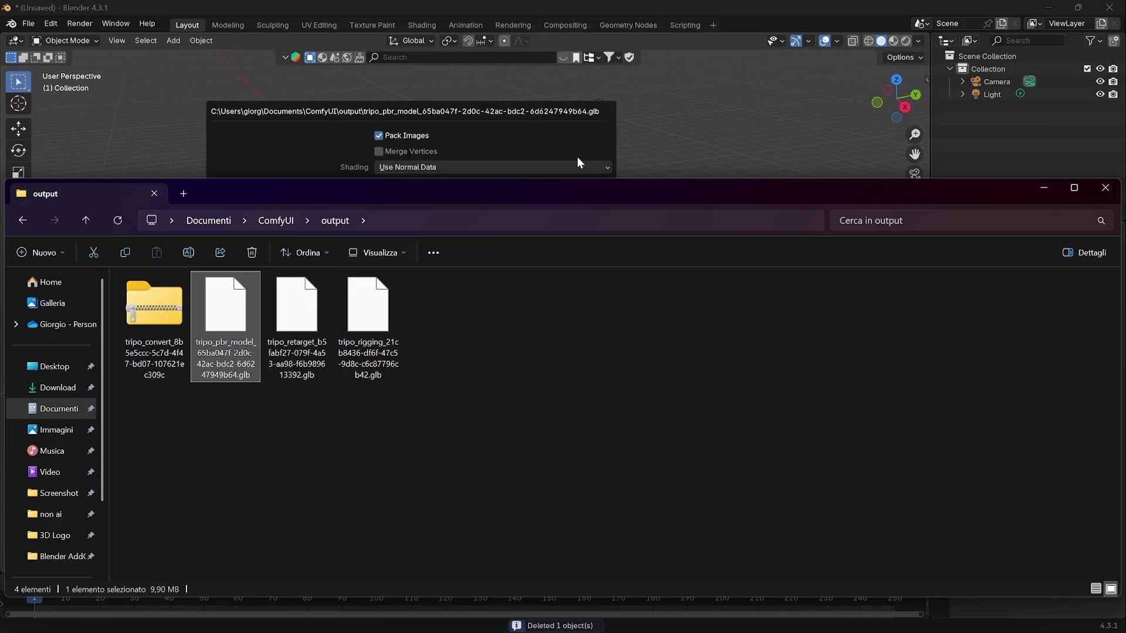
Switch to Blender, import the tripo_pbr_model GLB with its current glTF options and scale the rabbit up to about 5.48
{"action": "left_click", "coordinate": [564, 122]}
{"action": "key", "text": "Return"}
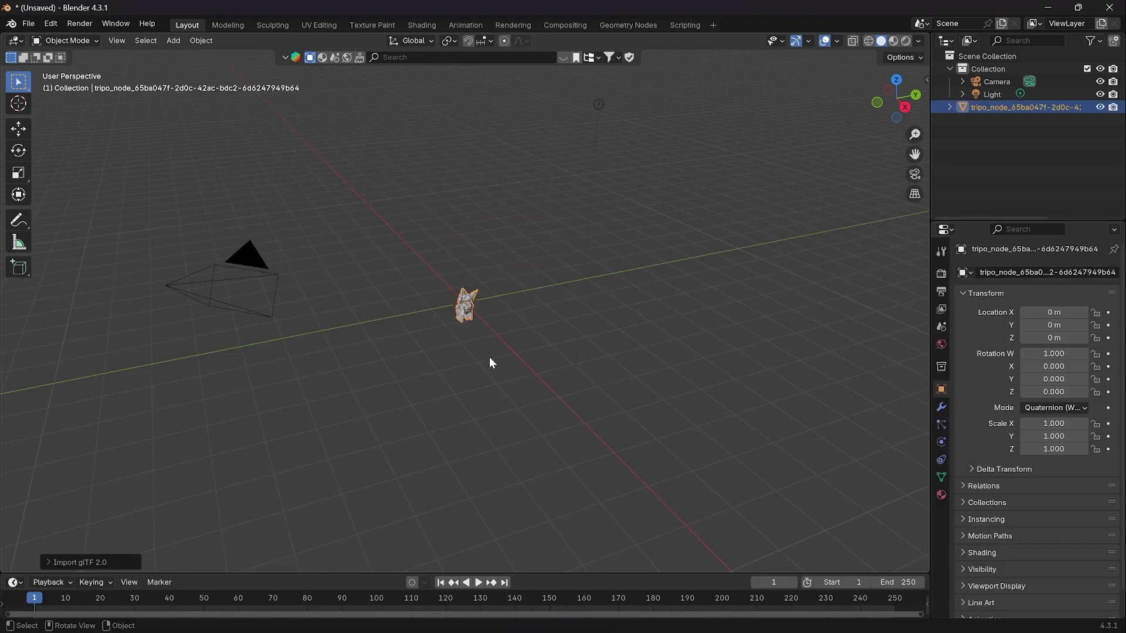
{"action": "key", "text": "s"}
{"action": "left_click", "coordinate": [779, 337]}
{"action": "scroll", "coordinate": [562, 353], "scroll_direction": "down", "scroll_amount": 2}
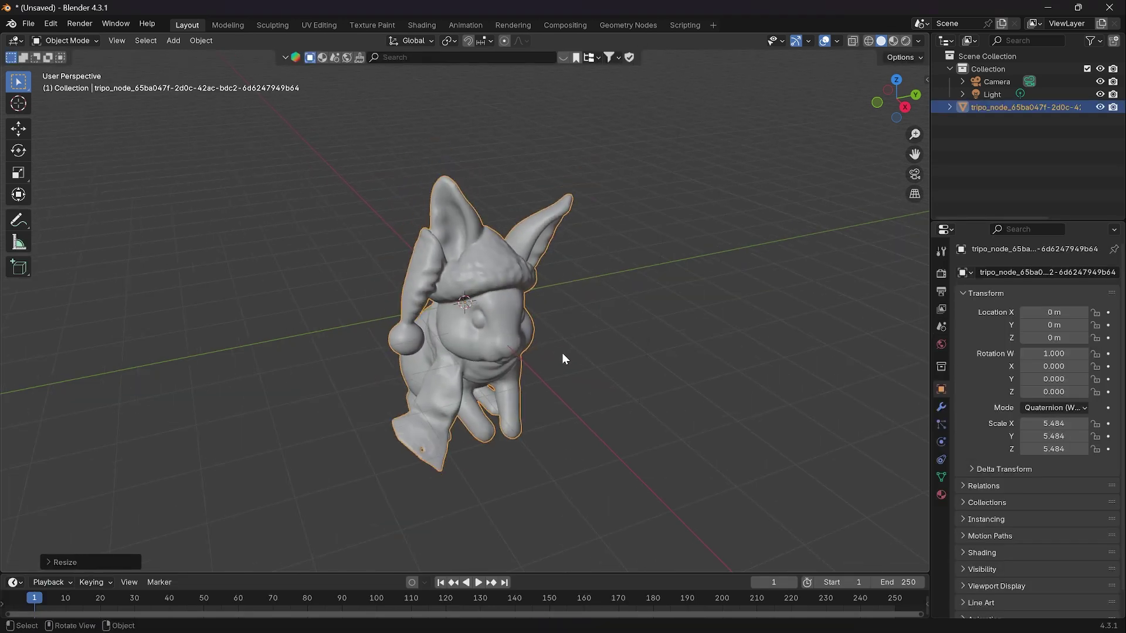
Set the render engine to Cycles on GPU Compute and display the rabbit in Rendered viewport shading
{"action": "left_click_drag", "start_coordinate": [562, 353], "coordinate": [591, 345]}
{"action": "left_click", "coordinate": [940, 273]}
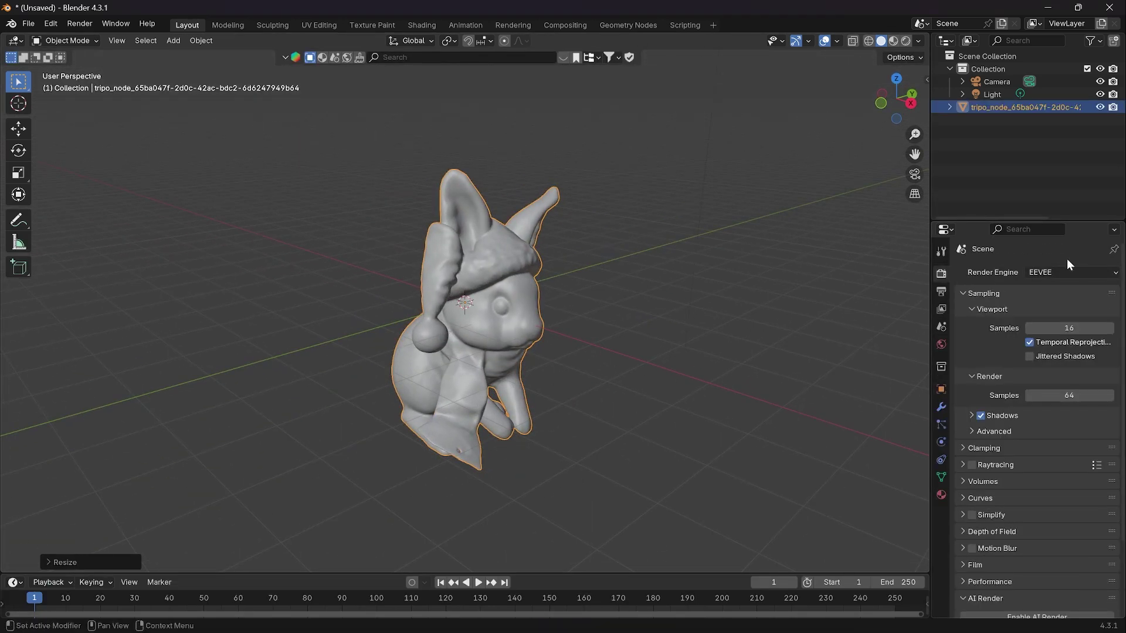
{"action": "left_click", "coordinate": [1067, 271]}
{"action": "left_click", "coordinate": [1047, 317]}
{"action": "key", "text": "z"}
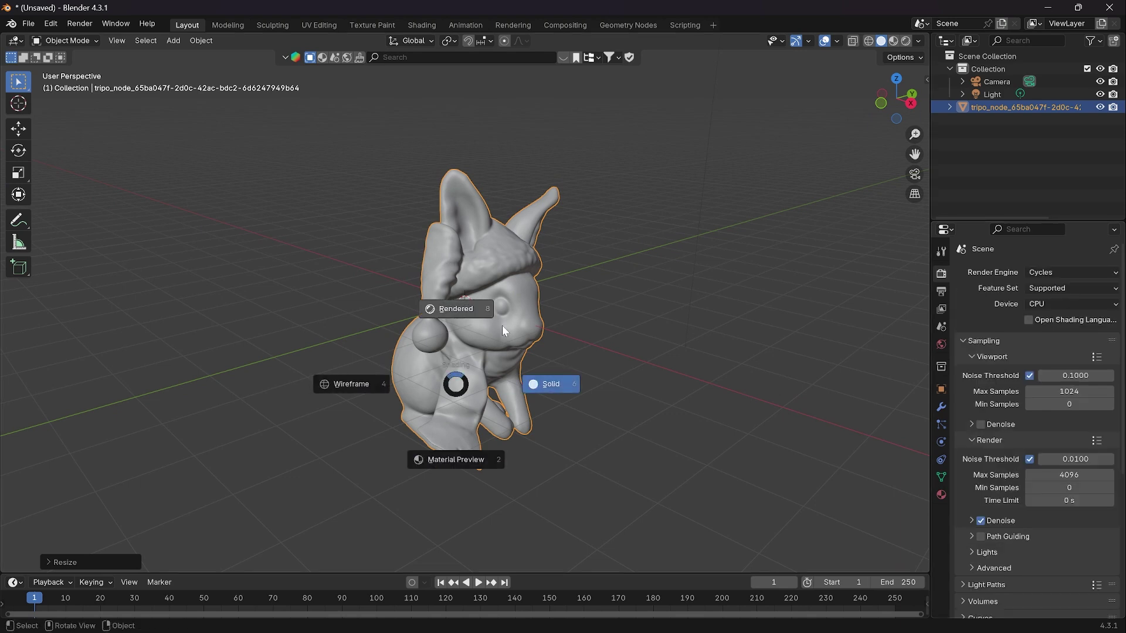
{"action": "left_click", "coordinate": [456, 309]}
{"action": "left_click", "coordinate": [1052, 333]}
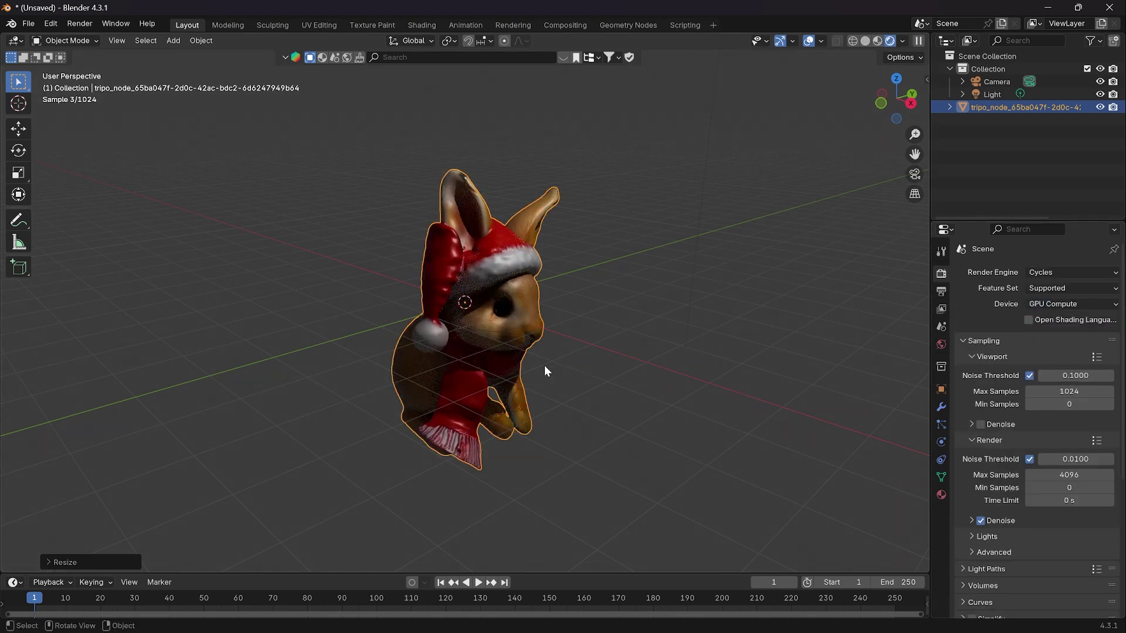
Inspect the textured rabbit from the front and return the viewport to Solid shading
{"action": "mouse_move", "coordinate": [544, 364]}
{"action": "left_mouse_down"}
{"action": "mouse_move", "coordinate": [454, 375]}
{"action": "mouse_move", "coordinate": [378, 341]}
{"action": "mouse_move", "coordinate": [284, 335]}
{"action": "mouse_move", "coordinate": [452, 364]}
{"action": "left_mouse_up"}
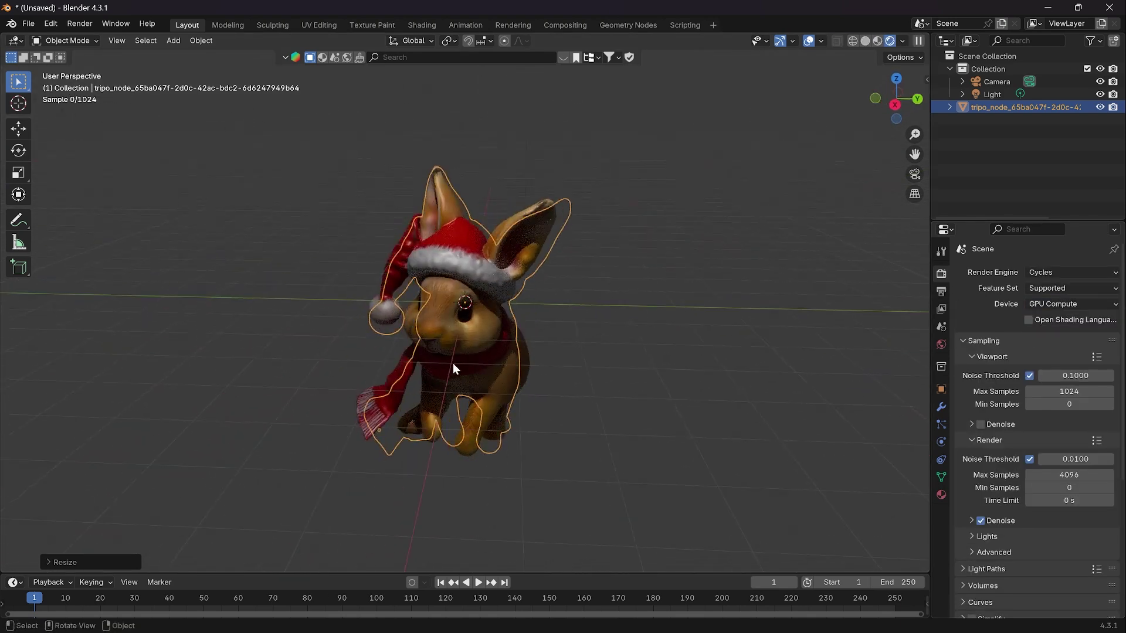
{"action": "key", "text": "z"}
{"action": "left_click", "coordinate": [508, 354]}
Set the origin of the imported rabbit armature and scale the armature up about 5.7 times
{"action": "right_click", "coordinate": [403, 289]}
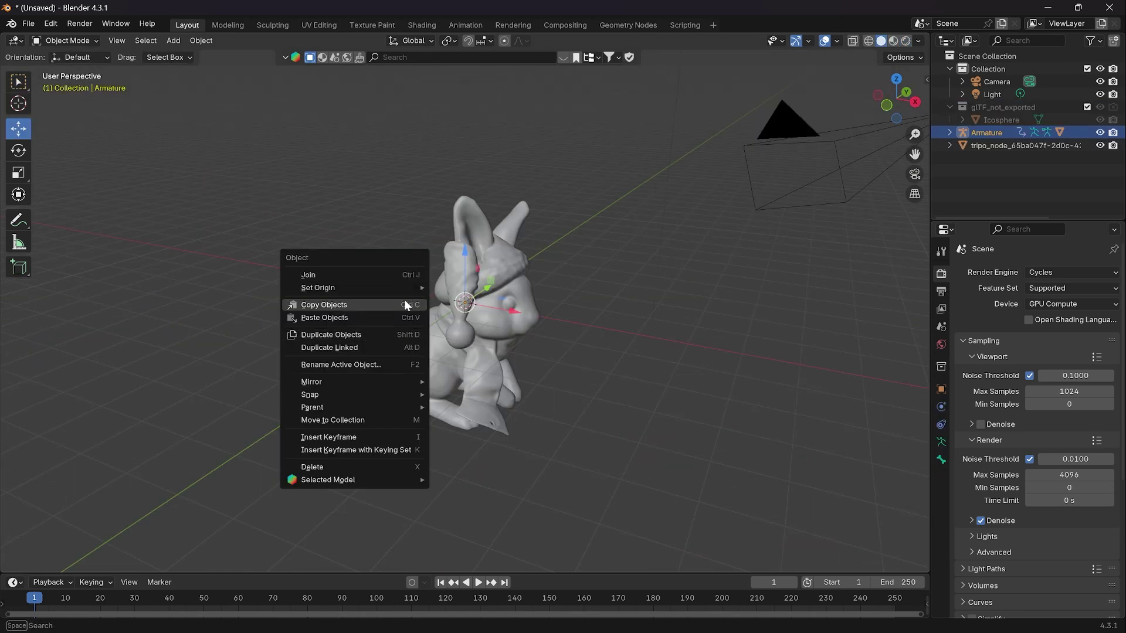
{"action": "mouse_move", "coordinate": [407, 290]}
{"action": "left_click", "coordinate": [526, 302]}
{"action": "key", "text": "s"}
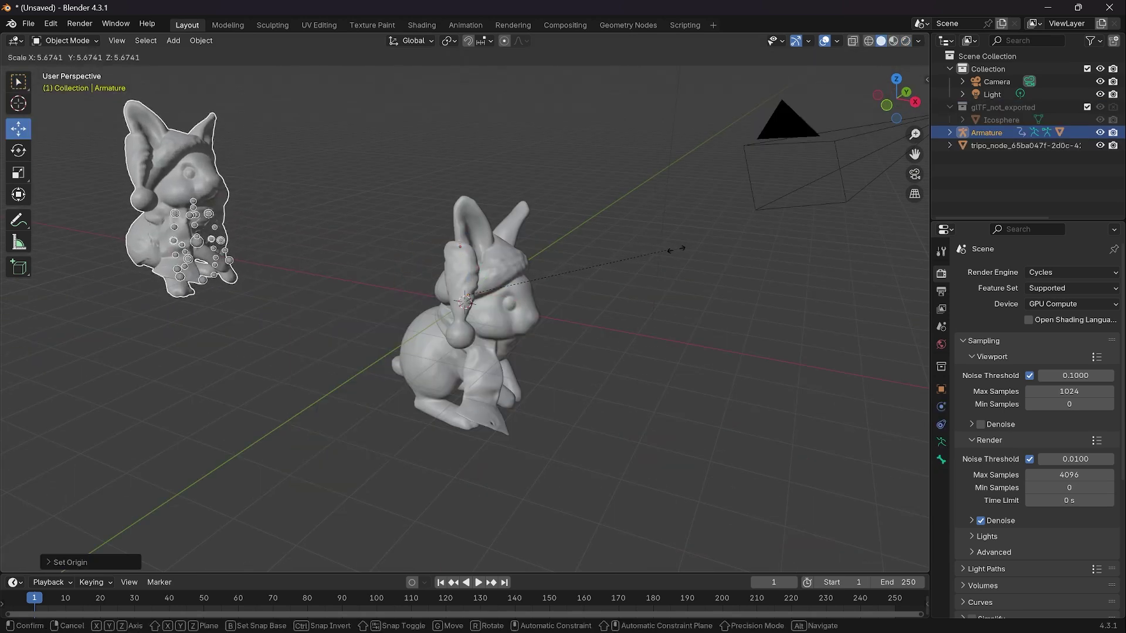
{"action": "left_click", "coordinate": [674, 248]}
Put the armature in Pose Mode and try rotating the L_Upperarm bone to test the rig
{"action": "left_click_drag", "start_coordinate": [355, 288], "coordinate": [394, 311]}
{"action": "scroll", "coordinate": [624, 290], "scroll_direction": "up", "scroll_amount": 4}
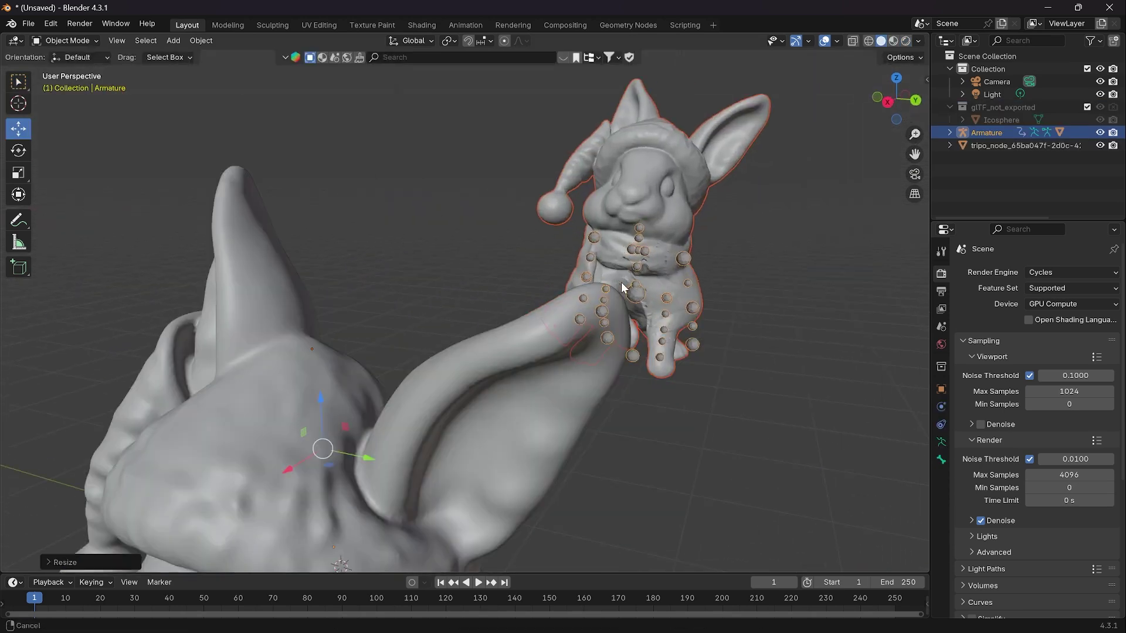
{"action": "left_click_drag", "start_coordinate": [624, 289], "coordinate": [463, 338]}
{"action": "scroll", "coordinate": [473, 321], "scroll_direction": "up", "scroll_amount": 2}
{"action": "left_click", "coordinate": [61, 41]}
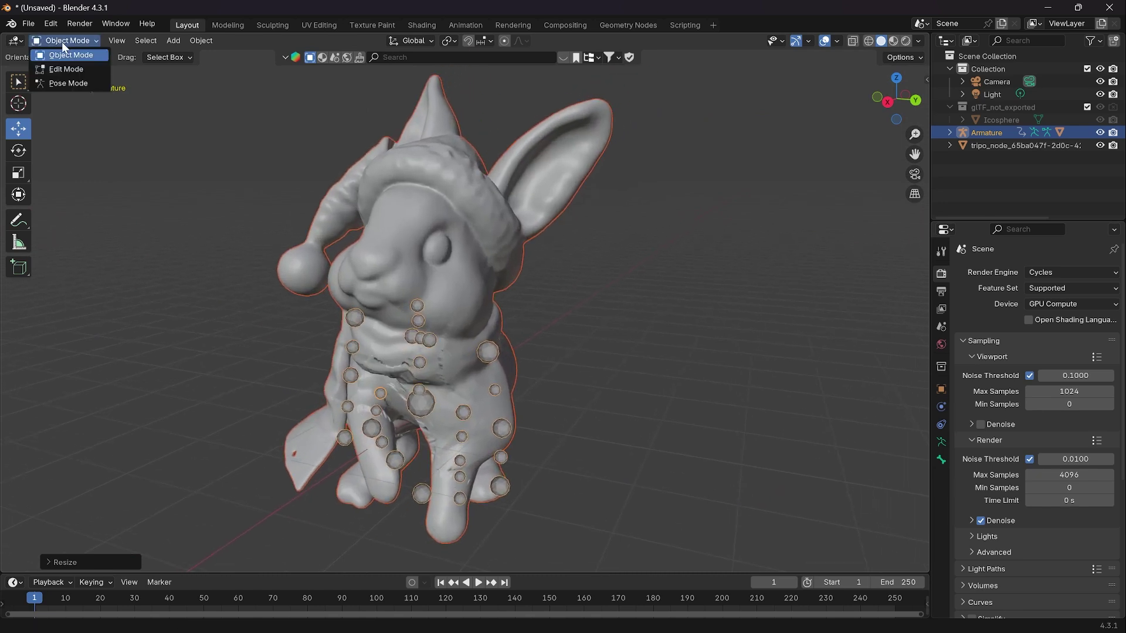
{"action": "left_click", "coordinate": [55, 80]}
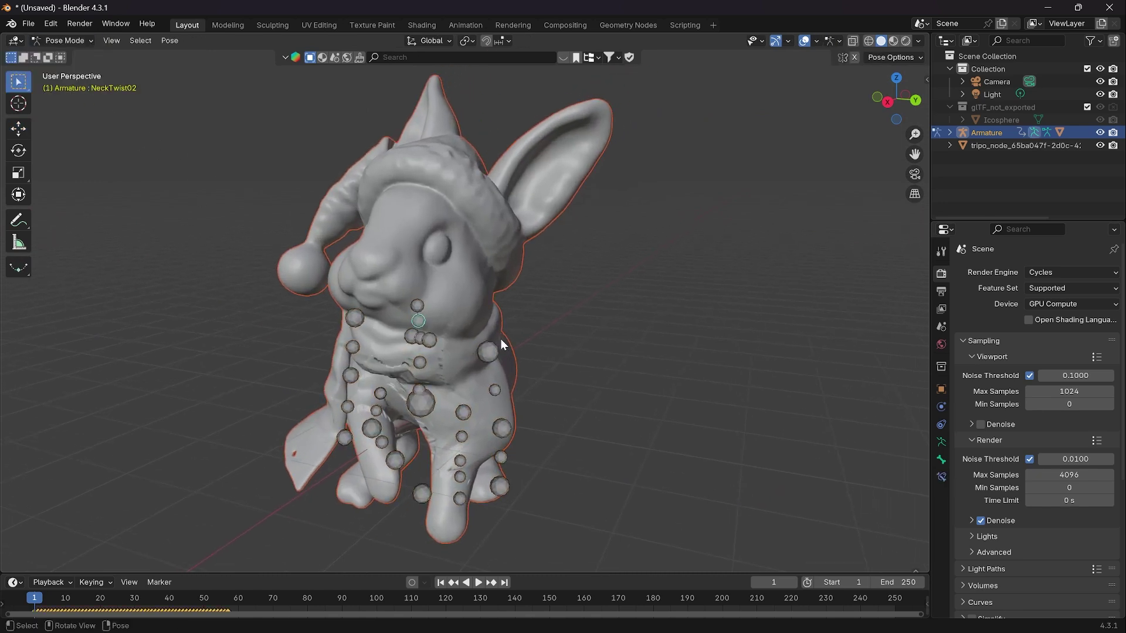
{"action": "left_click", "coordinate": [484, 353]}
{"action": "key", "text": "r"}
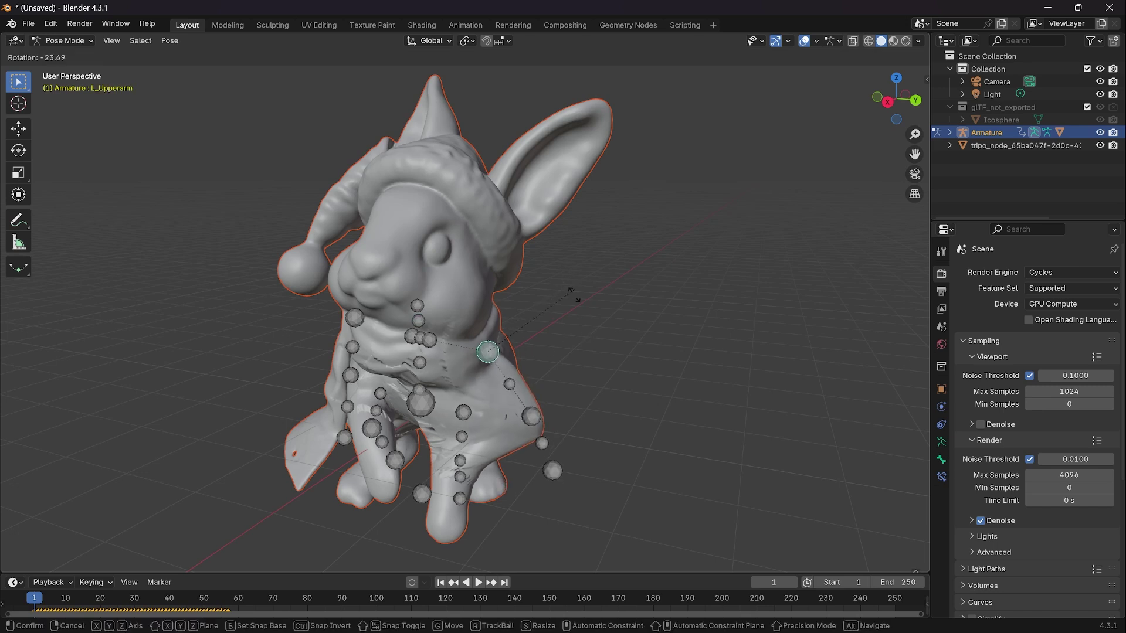
{"action": "left_click", "coordinate": [559, 356]}
Inspect the rig's bones around the rabbit's body, return to Object Mode and deselect the armature
{"action": "left_click_drag", "start_coordinate": [558, 358], "coordinate": [627, 428]}
{"action": "scroll", "coordinate": [564, 399], "scroll_direction": "up", "scroll_amount": 2}
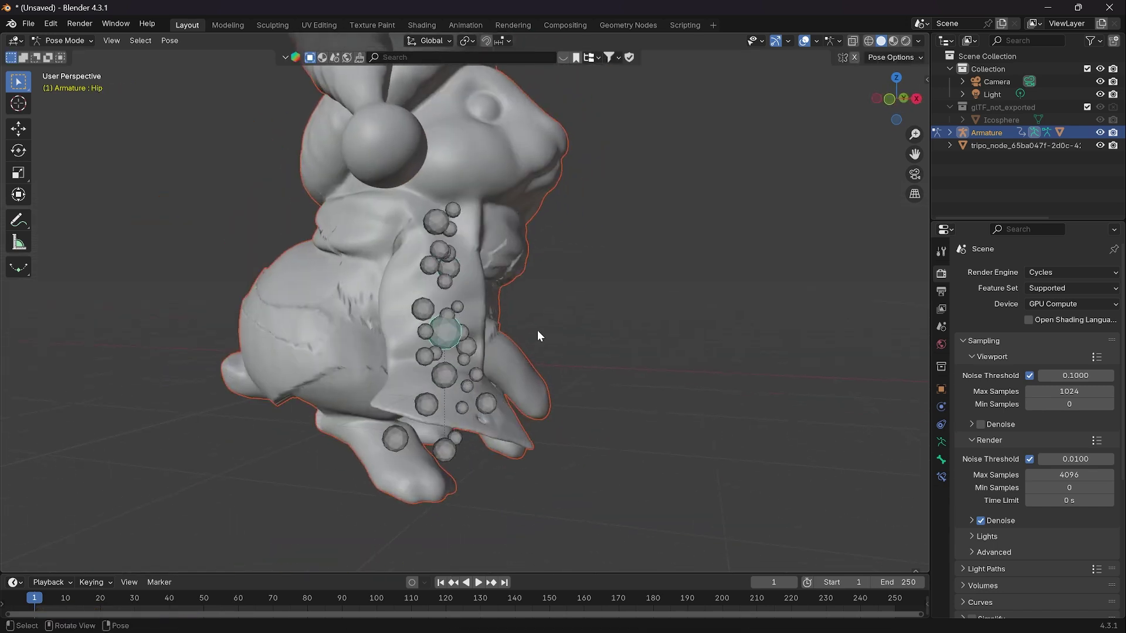
{"action": "left_click_drag", "start_coordinate": [539, 335], "coordinate": [444, 347]}
{"action": "left_click", "coordinate": [62, 40]}
{"action": "left_click", "coordinate": [64, 53]}
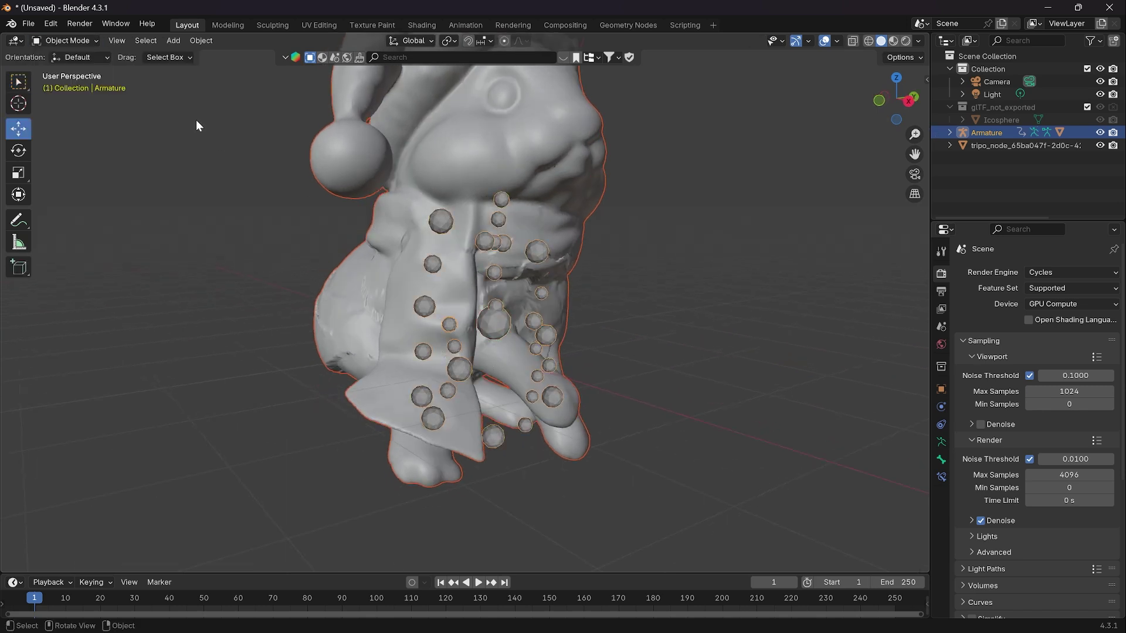
{"action": "left_click_drag", "start_coordinate": [507, 308], "coordinate": [470, 376]}
{"action": "left_click", "coordinate": [557, 353]}
Bring the tripo_rigging GLB from the ComfyUI output folder into the Blender scene with the current glTF import options
{"action": "scroll", "coordinate": [558, 353], "scroll_direction": "down", "scroll_amount": 4}
{"action": "left_click_drag", "start_coordinate": [547, 326], "coordinate": [456, 244]}
{"action": "scroll", "coordinate": [457, 244], "scroll_direction": "down", "scroll_amount": 2}
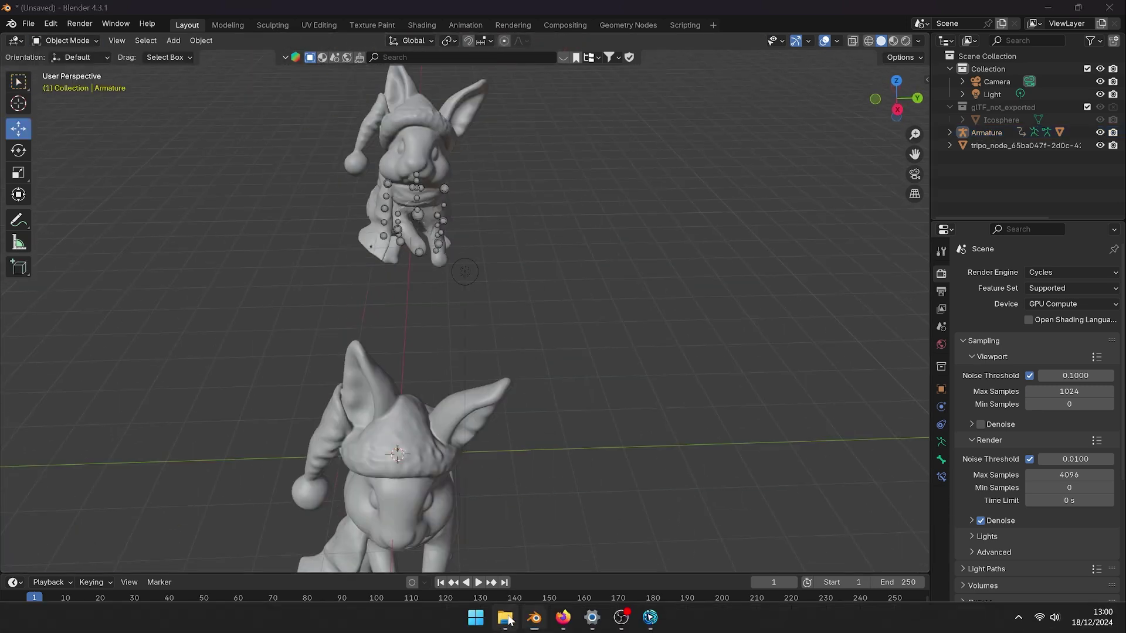
{"action": "left_click", "coordinate": [505, 619]}
{"action": "left_click_drag", "start_coordinate": [454, 14], "coordinate": [458, 336]}
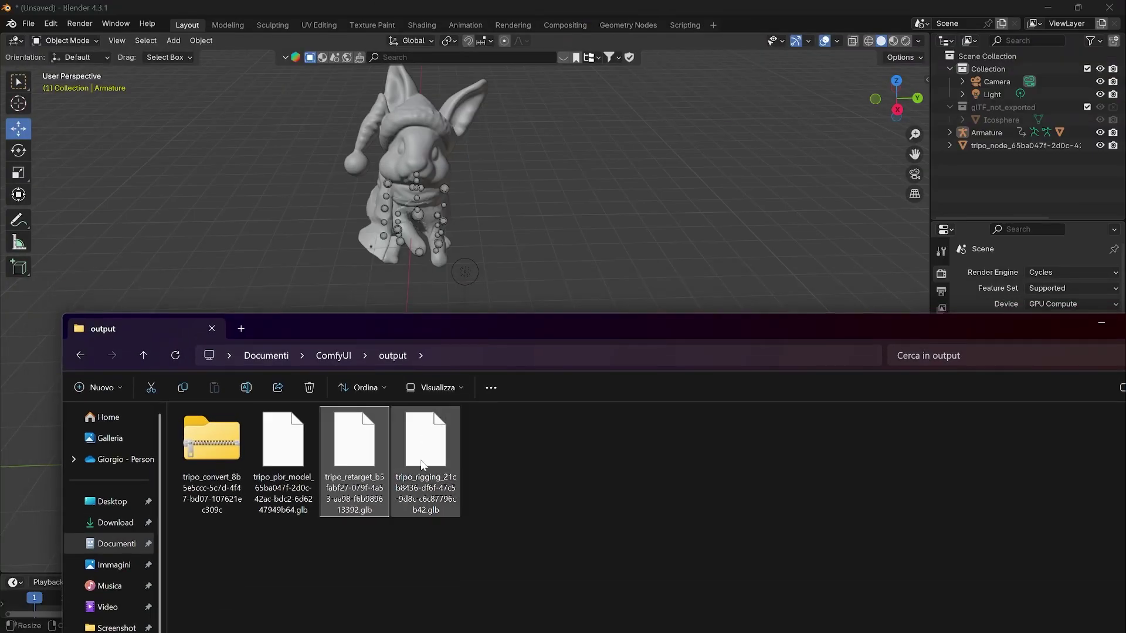
{"action": "left_click_drag", "start_coordinate": [421, 460], "coordinate": [480, 231]}
{"action": "left_click", "coordinate": [1008, 309]}
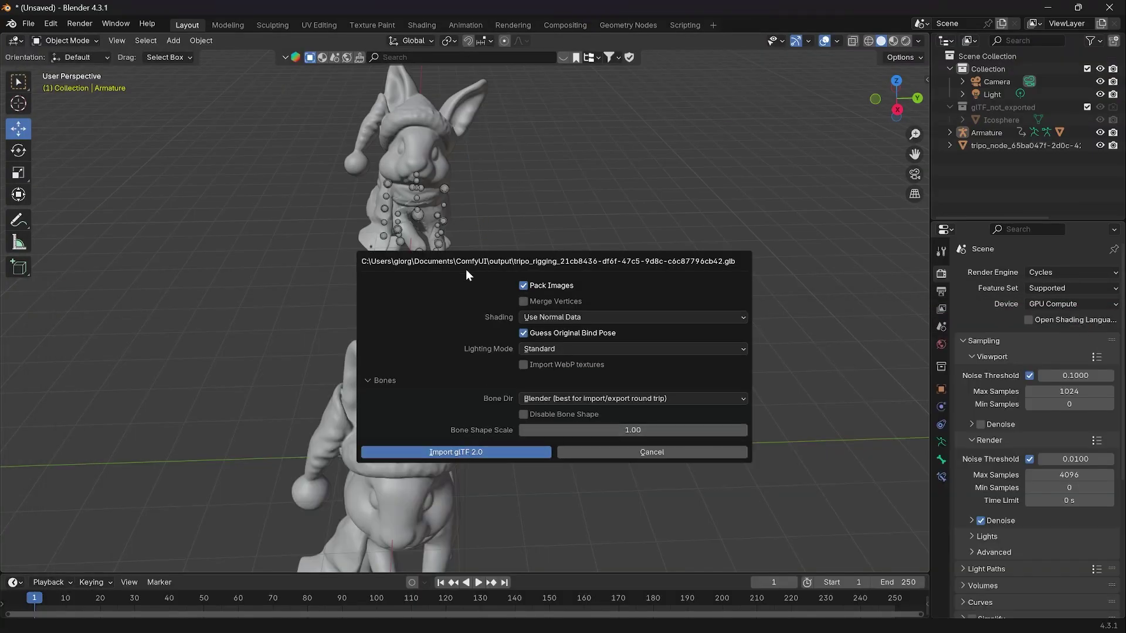
Scale the newly imported rigged rabbit up to roughly the size of the other two rabbits
{"action": "scroll", "coordinate": [441, 276], "scroll_direction": "down", "scroll_amount": 4}
{"action": "left_click_drag", "start_coordinate": [402, 364], "coordinate": [496, 275]}
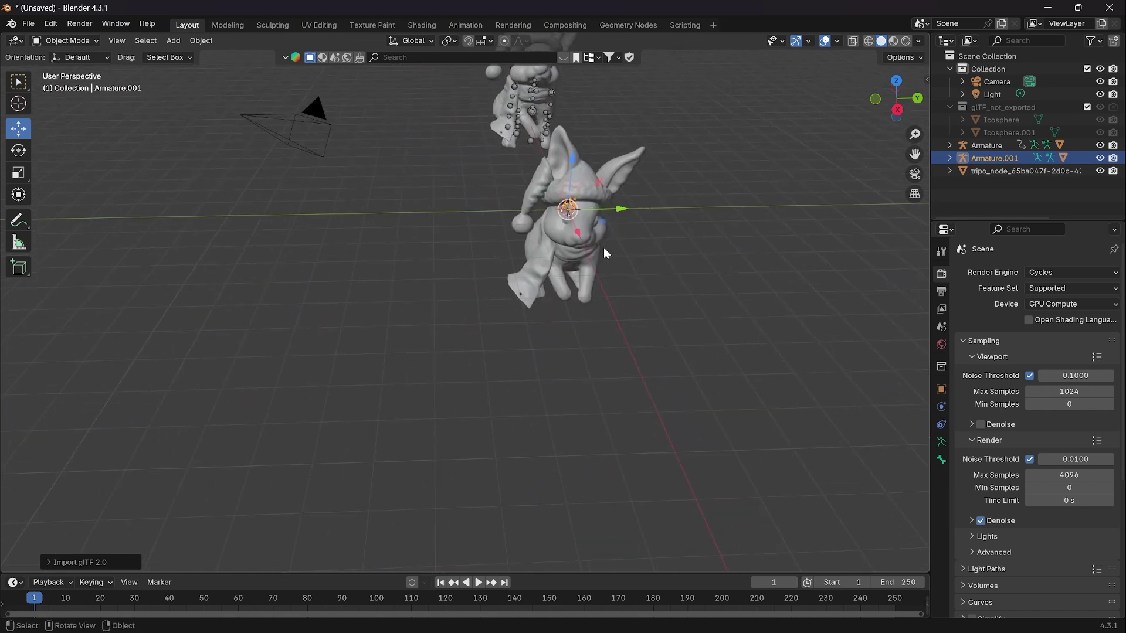
{"action": "key", "text": "s"}
{"action": "left_click", "coordinate": [773, 288]}
Play the timeline and watch the overlapping rabbits' animation from several angles
{"action": "key", "text": "space"}
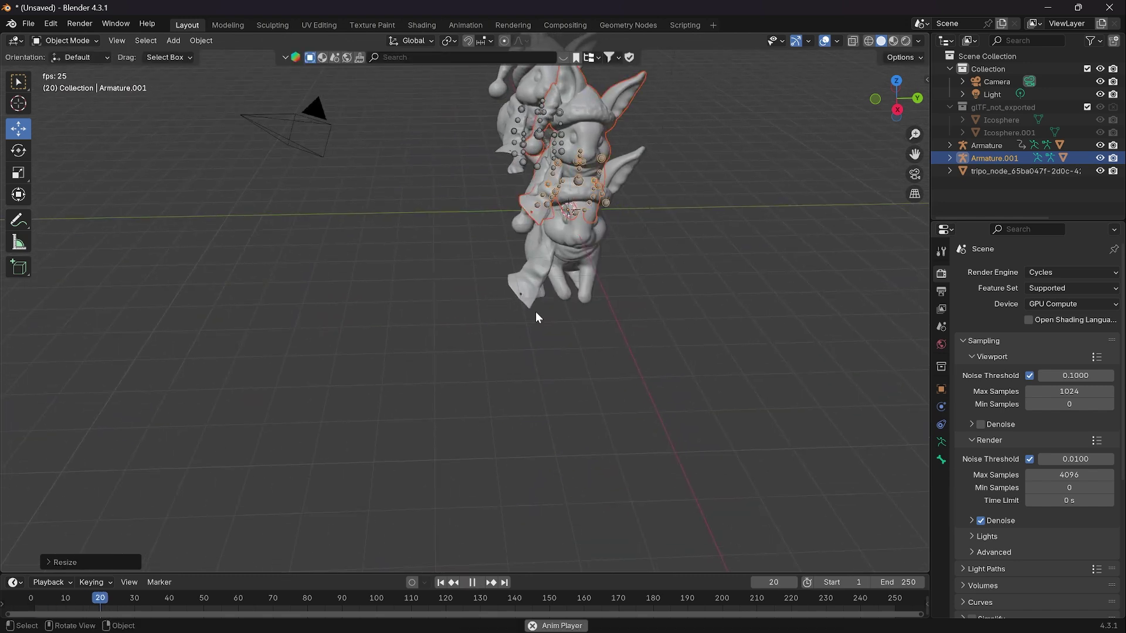
{"action": "key", "text": "space"}
{"action": "left_click_drag", "start_coordinate": [536, 311], "coordinate": [476, 304]}
{"action": "key", "text": "space"}
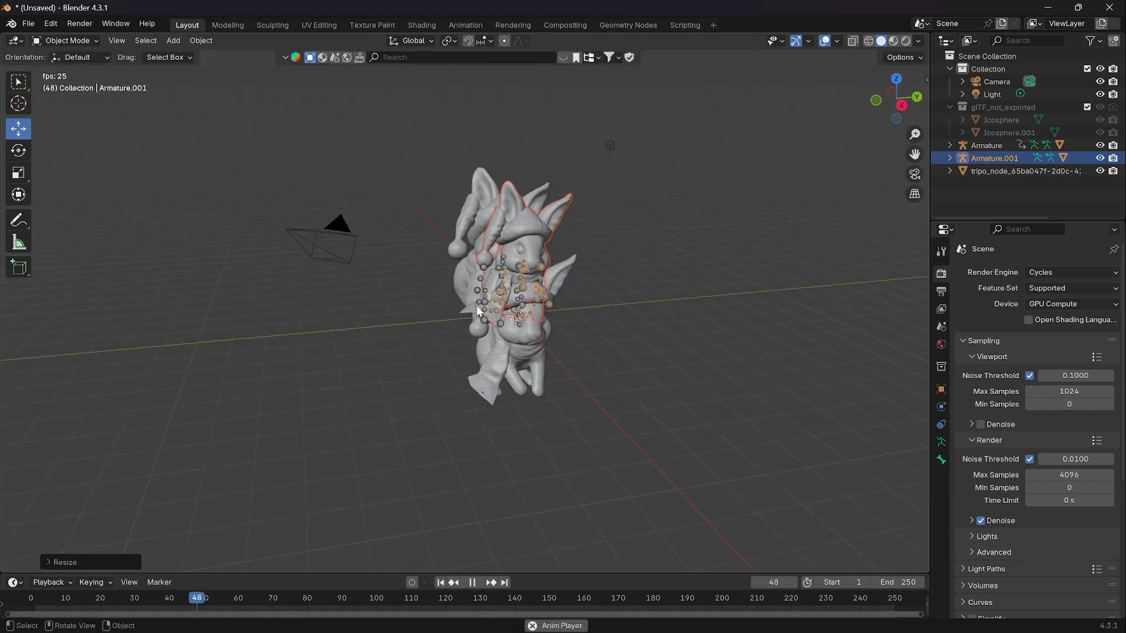
{"action": "mouse_move", "coordinate": [652, 342]}
{"action": "left_mouse_down"}
{"action": "mouse_move", "coordinate": [618, 336]}
{"action": "mouse_move", "coordinate": [634, 335]}
{"action": "left_mouse_up"}
{"action": "left_click_drag", "start_coordinate": [470, 375], "coordinate": [517, 392]}
{"action": "key", "text": "space"}
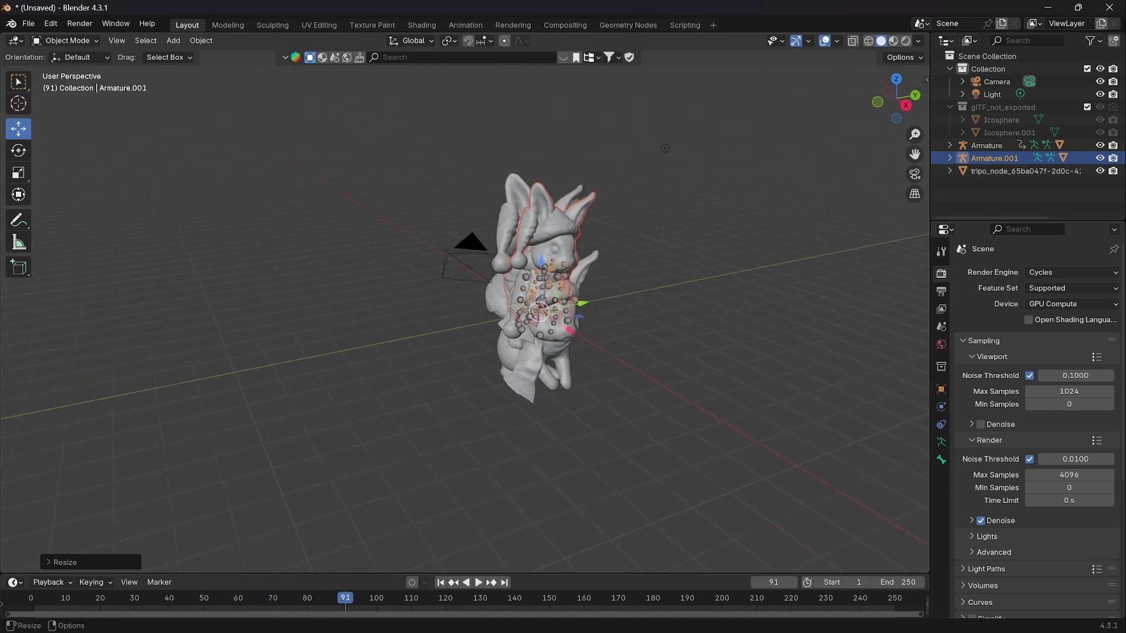
Rewind the timeline to frame 0 and move the second armature and the unrigged rabbit apart in opposite directions along Y
{"action": "left_click_drag", "start_coordinate": [255, 594], "coordinate": [29, 590]}
{"action": "left_click_drag", "start_coordinate": [581, 303], "coordinate": [716, 275]}
{"action": "left_click", "coordinate": [509, 365]}
{"action": "left_click_drag", "start_coordinate": [587, 305], "coordinate": [402, 340]}
{"action": "left_click", "coordinate": [481, 287]}
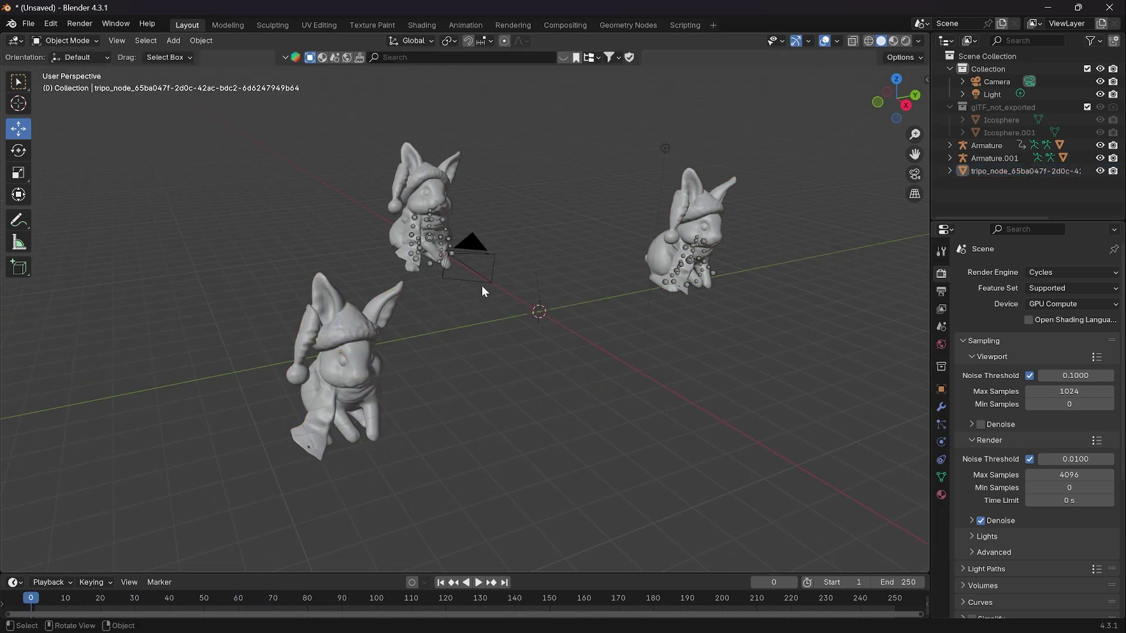
Play and pause the animation in Solid shading with a closer view of the separated rabbits
{"action": "scroll", "coordinate": [482, 288], "scroll_direction": "up", "scroll_amount": 4}
{"action": "key", "text": "space"}
{"action": "key", "text": "space"}
{"action": "mouse_move", "coordinate": [491, 307]}
{"action": "left_mouse_down"}
{"action": "mouse_move", "coordinate": [553, 310]}
{"action": "mouse_move", "coordinate": [493, 308]}
{"action": "mouse_move", "coordinate": [492, 330]}
{"action": "mouse_move", "coordinate": [410, 320]}
{"action": "mouse_move", "coordinate": [407, 336]}
{"action": "left_mouse_up"}
Switch the viewport to Rendered shading and play the animation with the textured rabbits
{"action": "key", "text": "z"}
{"action": "left_click", "coordinate": [493, 232]}
{"action": "key", "text": "space"}
{"action": "key", "text": "space"}
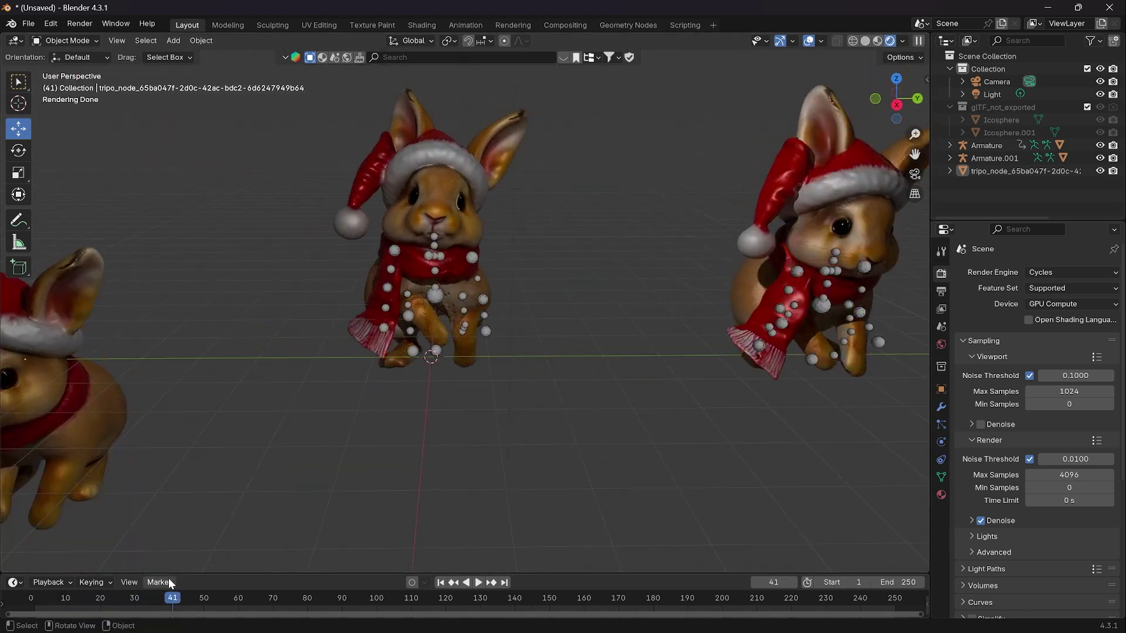
{"action": "key", "text": "space"}
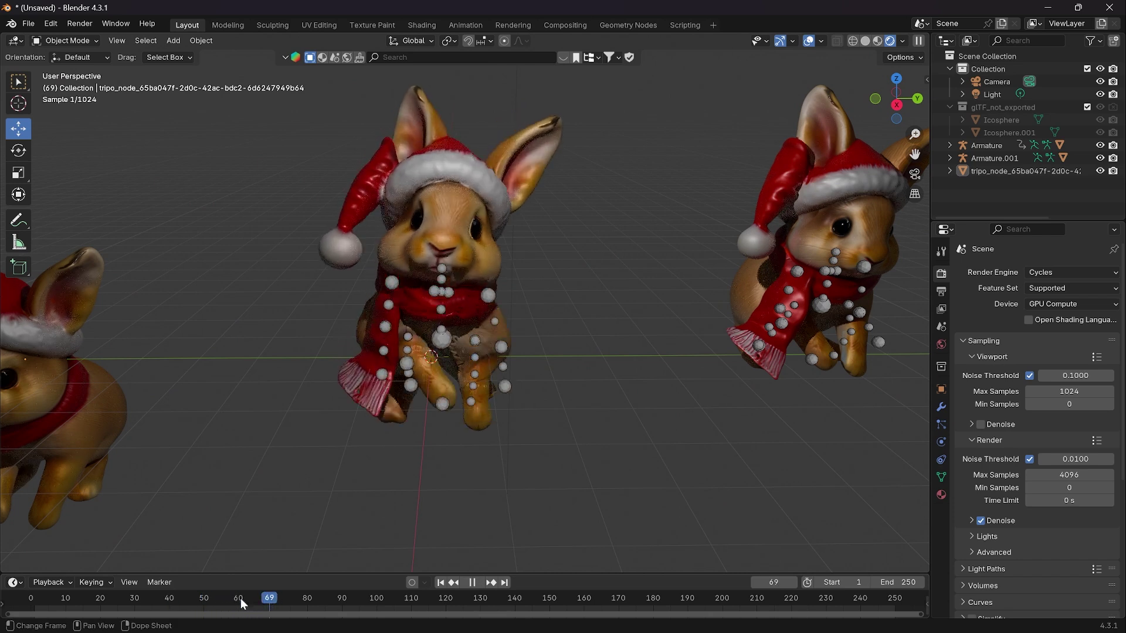